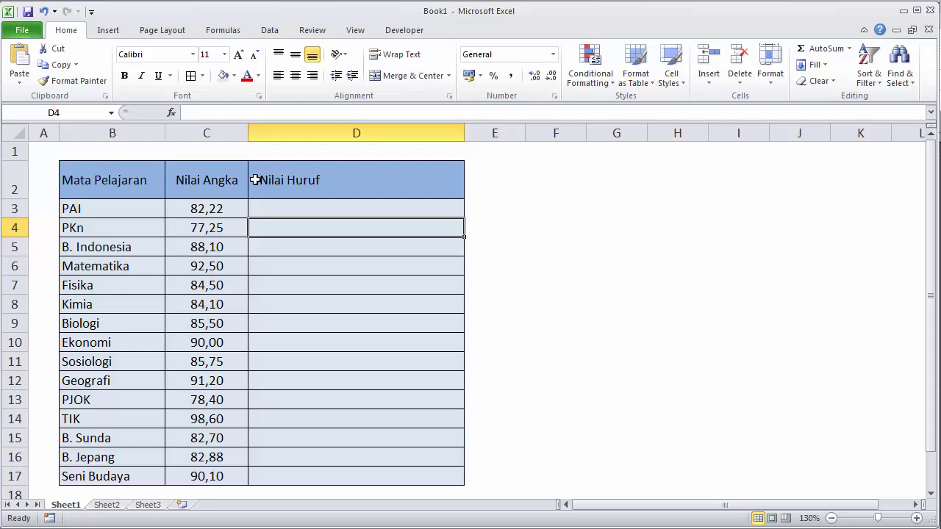
Step: In D3, enter the nested SUBSTITUTE(TEXT(C3;"#,00")…) formula mapping digits to Indonesian words and the comma to Koma
left_click(207, 180)
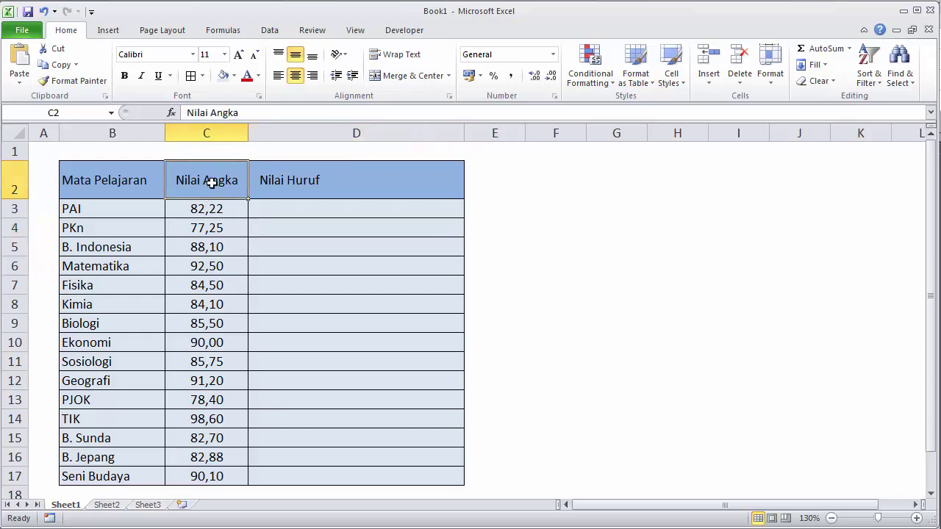
left_click(303, 182)
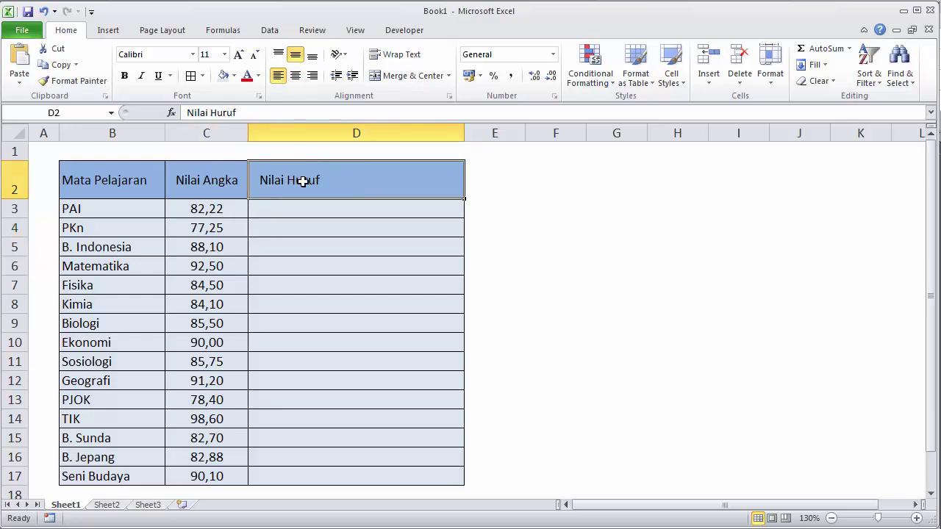
left_click(270, 214)
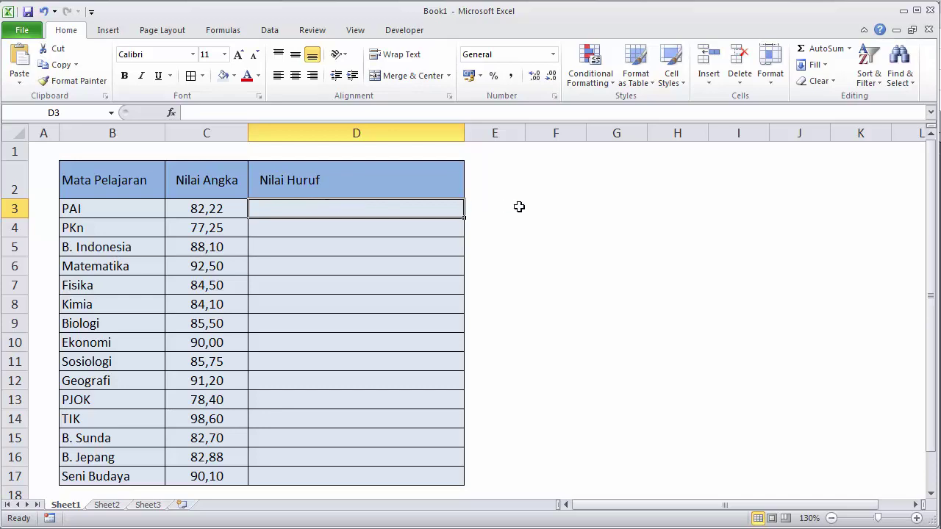
type("=SUBSTITUTE(SUBSTITUTE(SUBSTITUTE(TEXT(C3;\"#,00\");0;\"Nol\");1;\"Satu\");2;\"Dua\");3;\"Tida\");4;\"Empat\"")
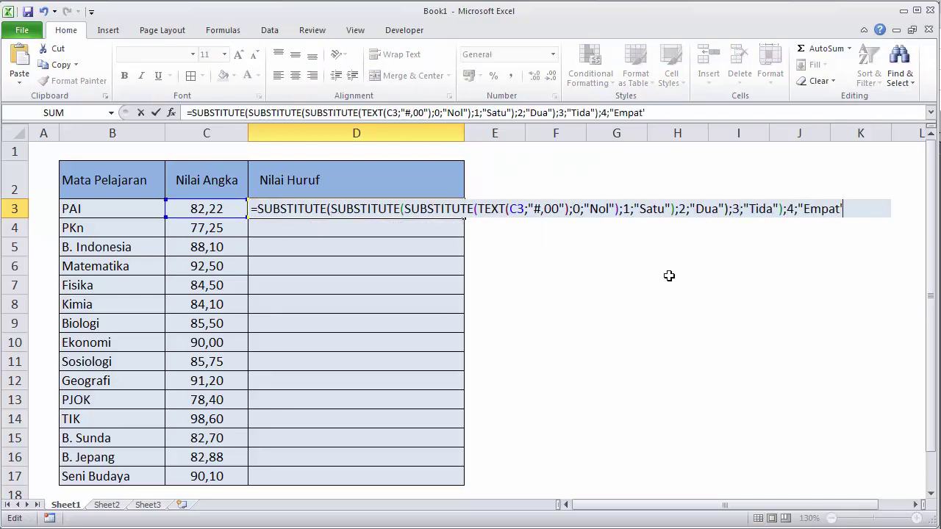
type(");5;\"Lima\");6;\"Enam\");7;\"Tujuh\");8;\"Delapan\");9;\"Sembilan")
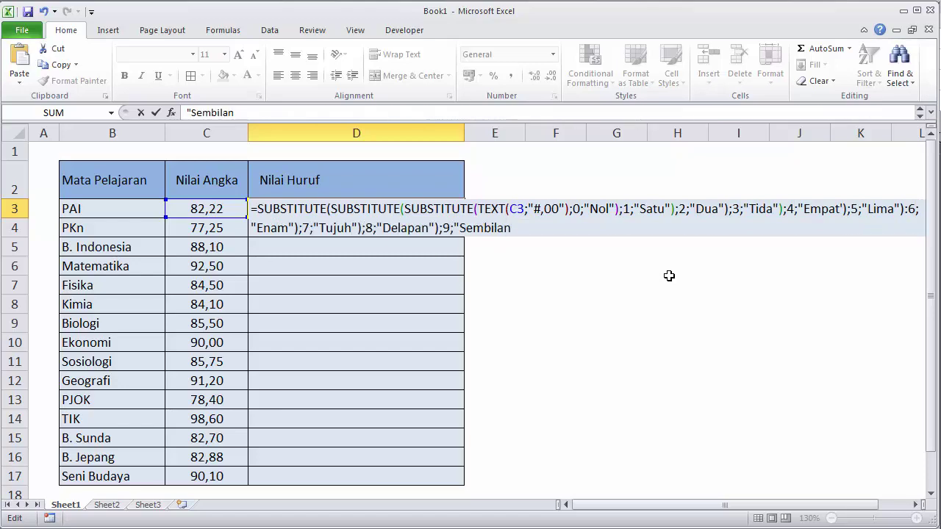
type("\"")
left_click(330, 208)
type("SUBSTITUTE(SUBSTITUTE(SUBSTITUTE(SUBSTITUTE(SUBSTITUTE(SUBSTITUTE(SUBSTITUTE(")
key("End")
type(");\"")
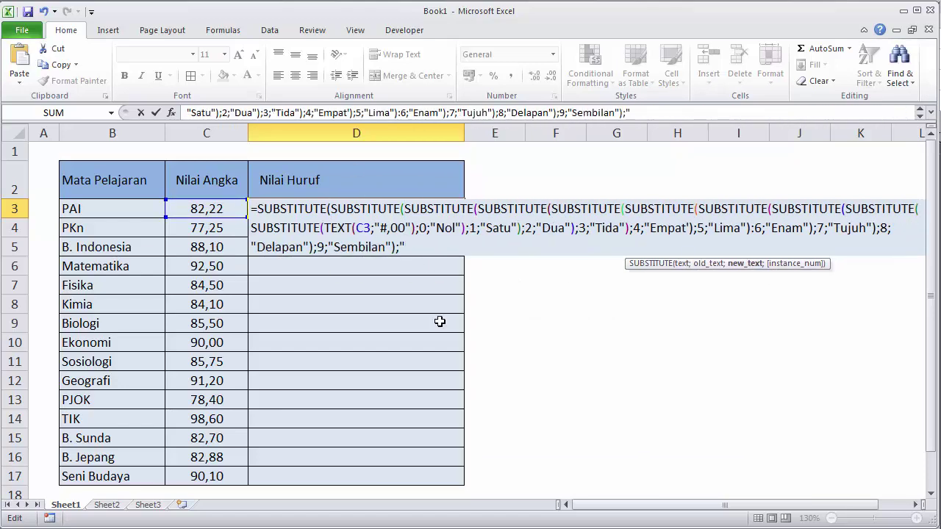
type(",\";\"Koma\")")
key("Return")
key("Return")
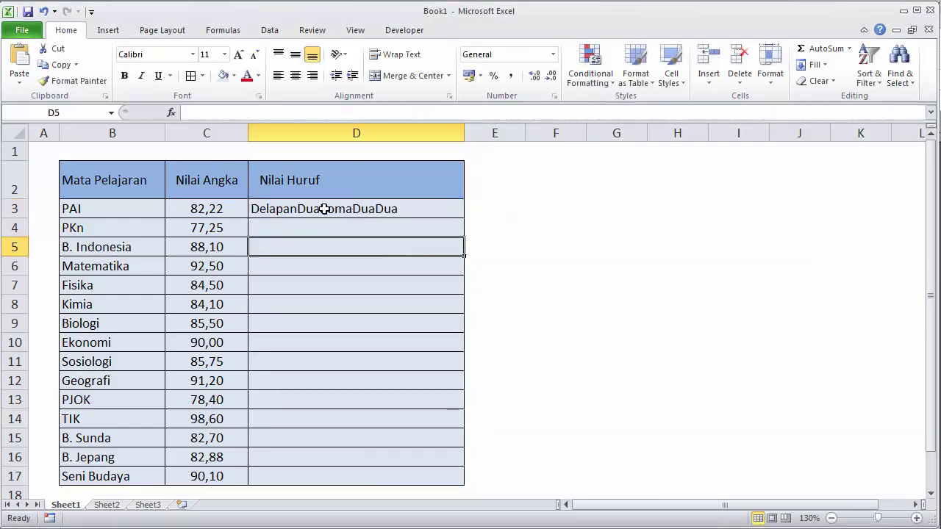
Step: Recommit D3's formula and copy it down column D to row 17
double_click(324, 208)
key("Return")
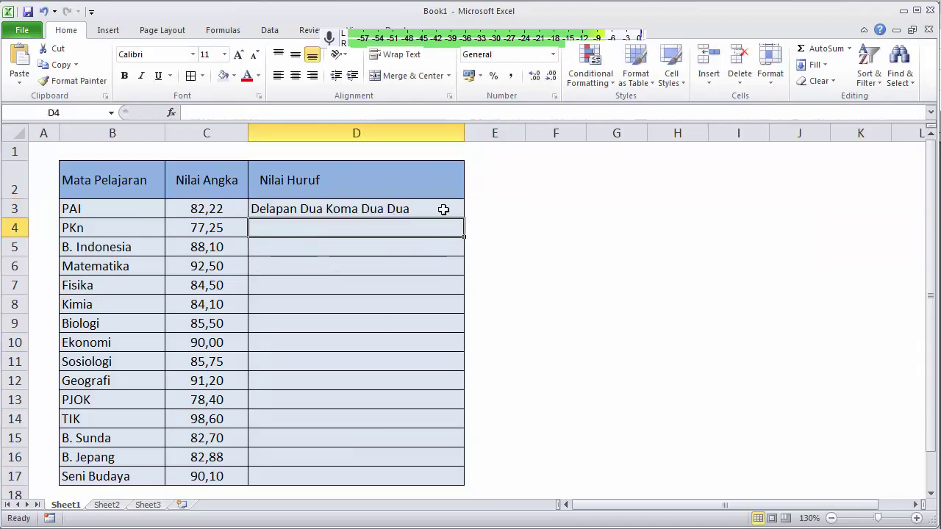
left_click(443, 210)
double_click(464, 218)
key("Down")
key("Down")
key("Up")
key("Right")
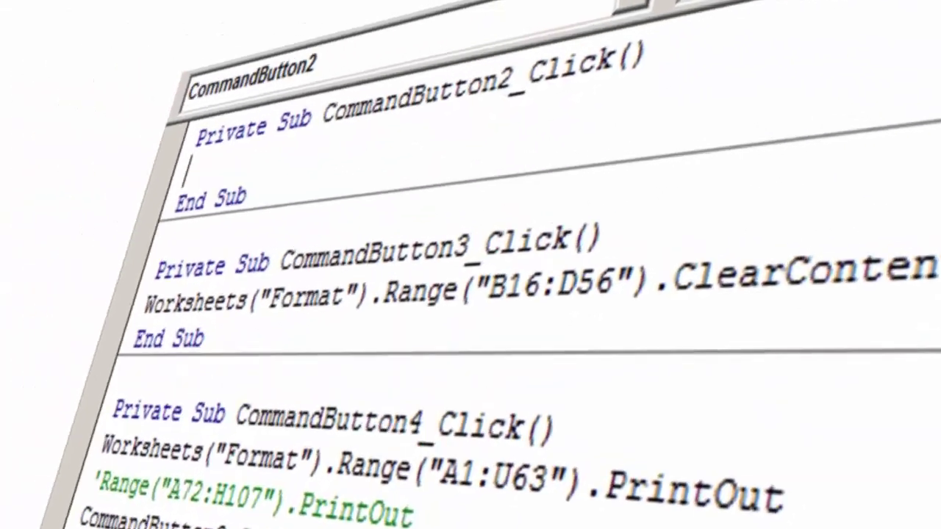
type("Call CopyData")
key("Return")
type("msgbox \"Kelas Telah Dibut")
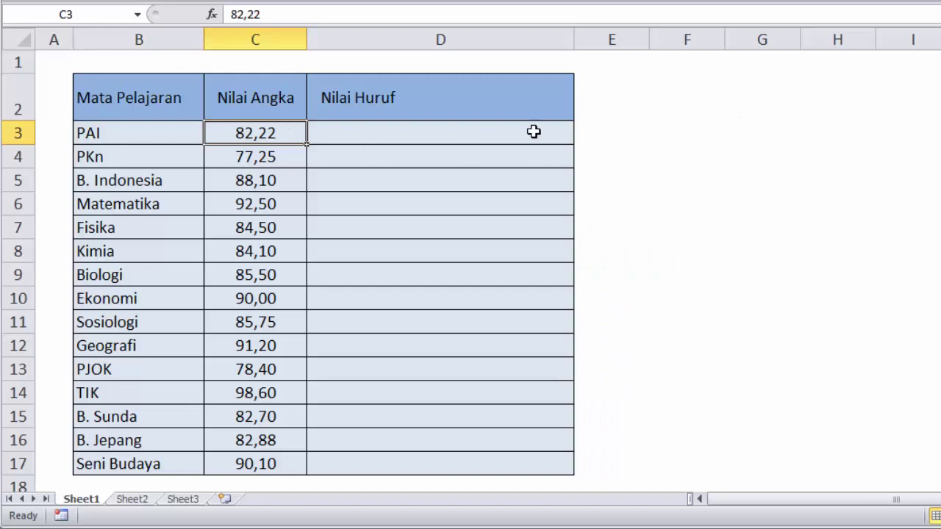
left_click(404, 135)
left_click(245, 125)
left_click(414, 126)
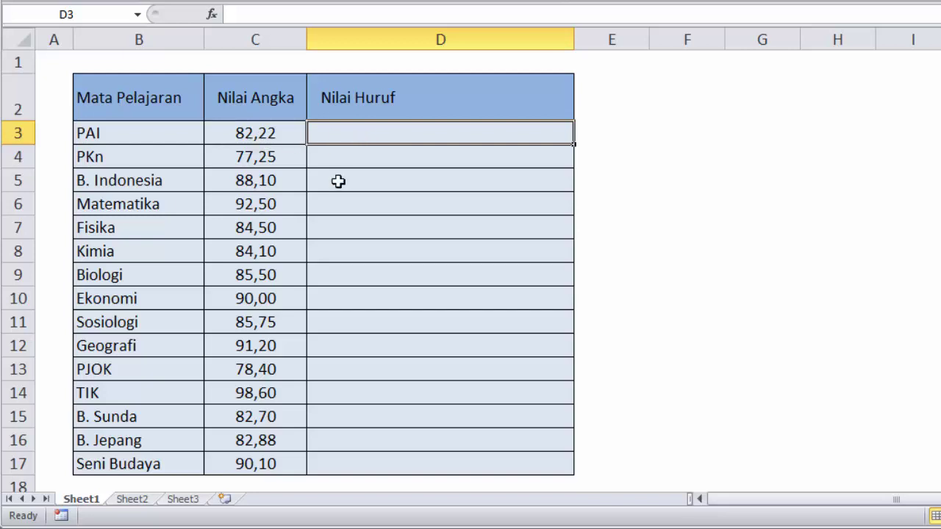
Step: Start D3's formula as =SUBSTITUTE(TEXT(C3;"#,00");0;"Nol") using function autocomplete
left_click(378, 135)
type("=")
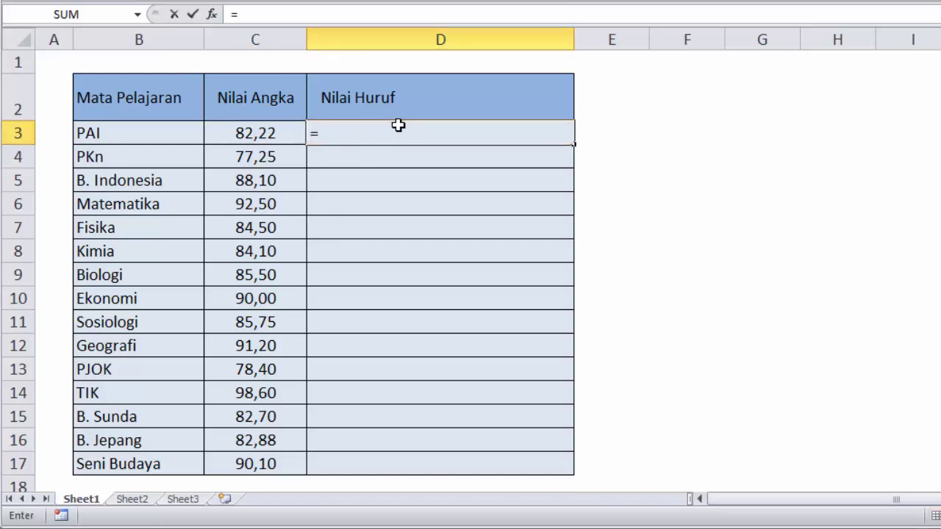
type("SUB")
key("Tab")
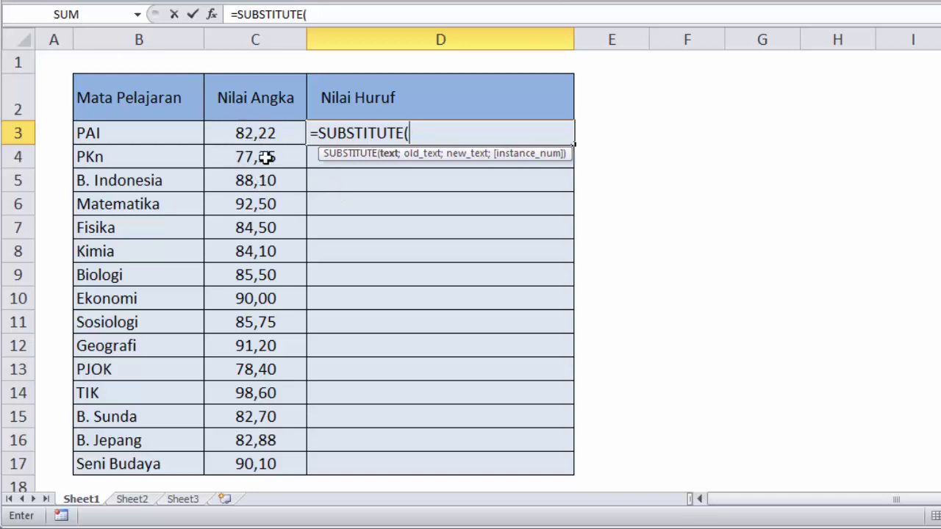
type("te")
key("Tab")
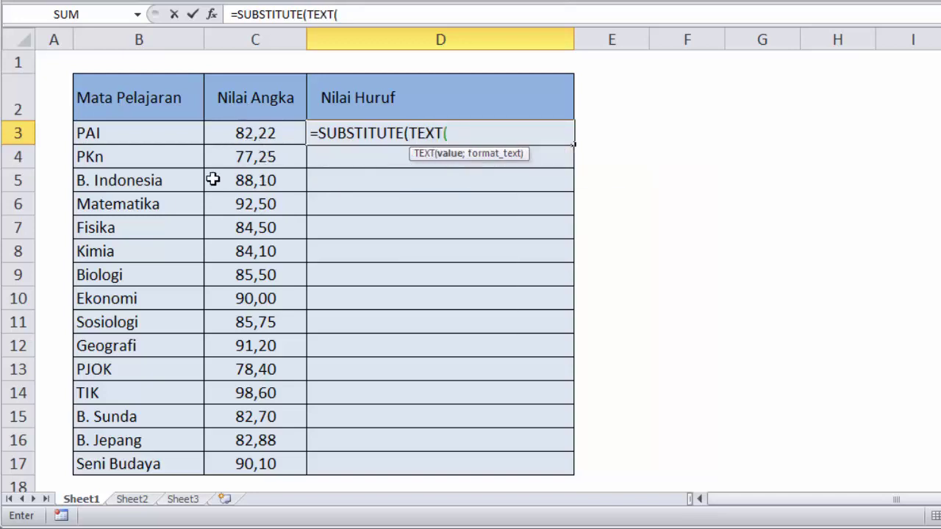
left_click(252, 135)
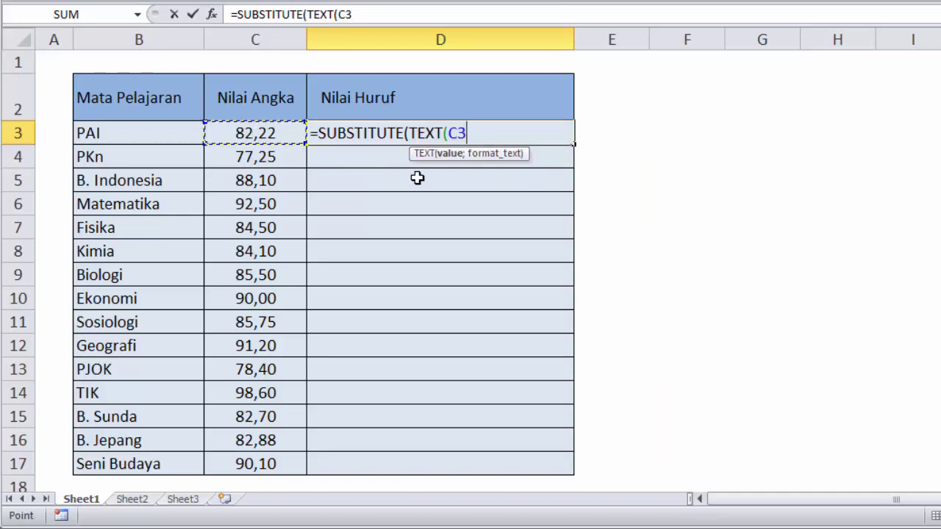
type(";\"")
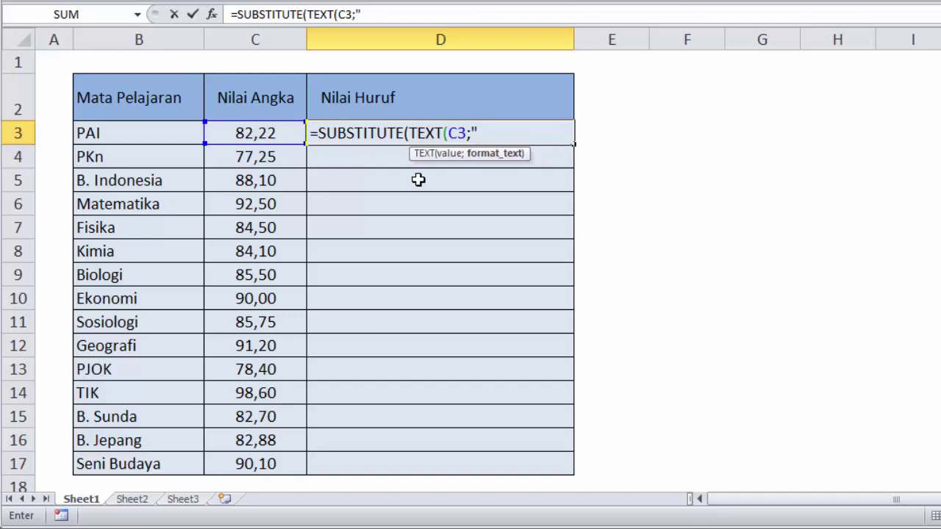
type("#")
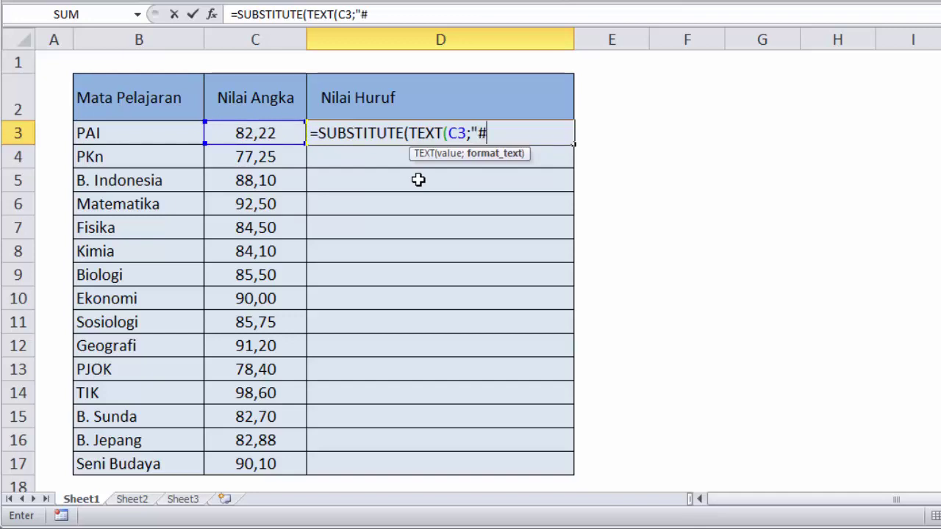
type(",00")
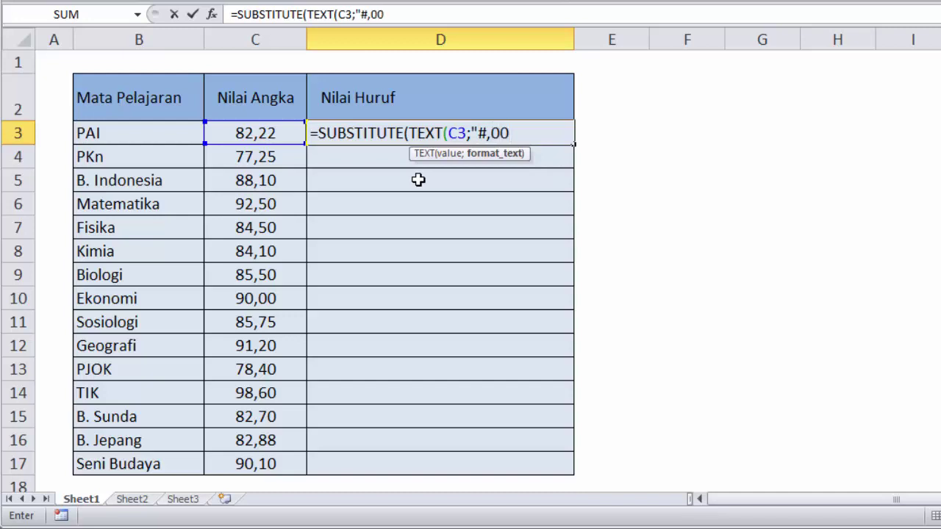
type("\")")
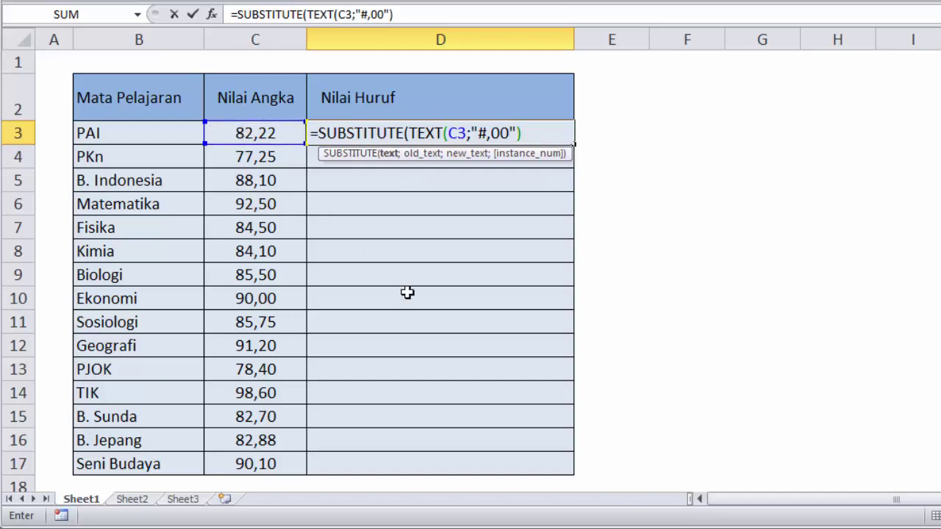
type(";")
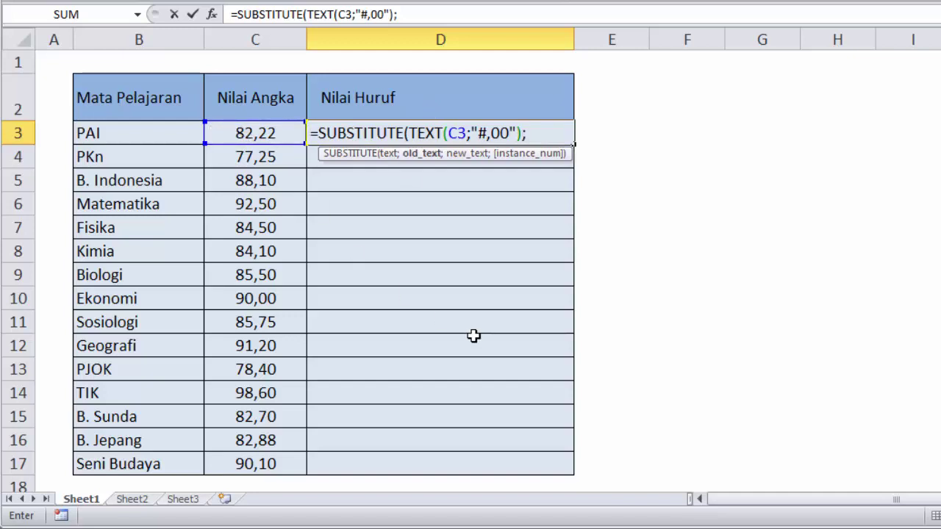
type("0")
type(";\"")
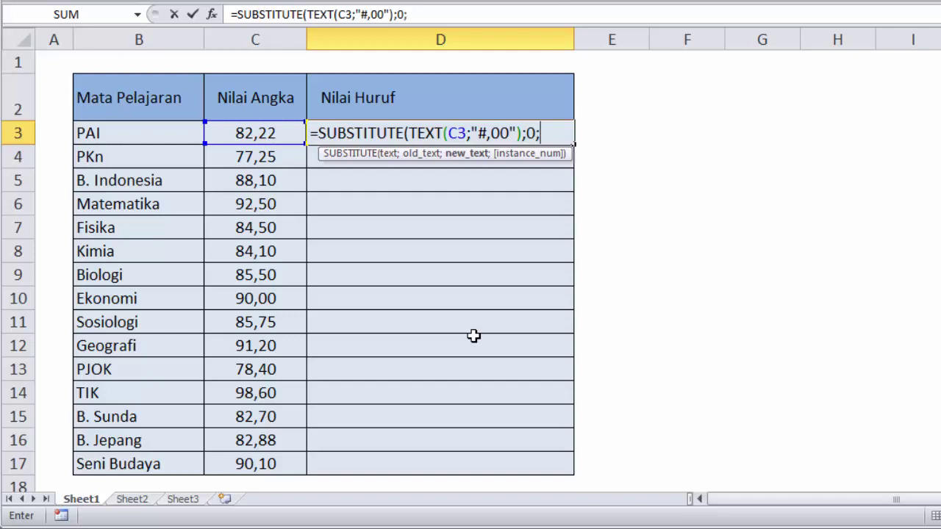
type("Nol")
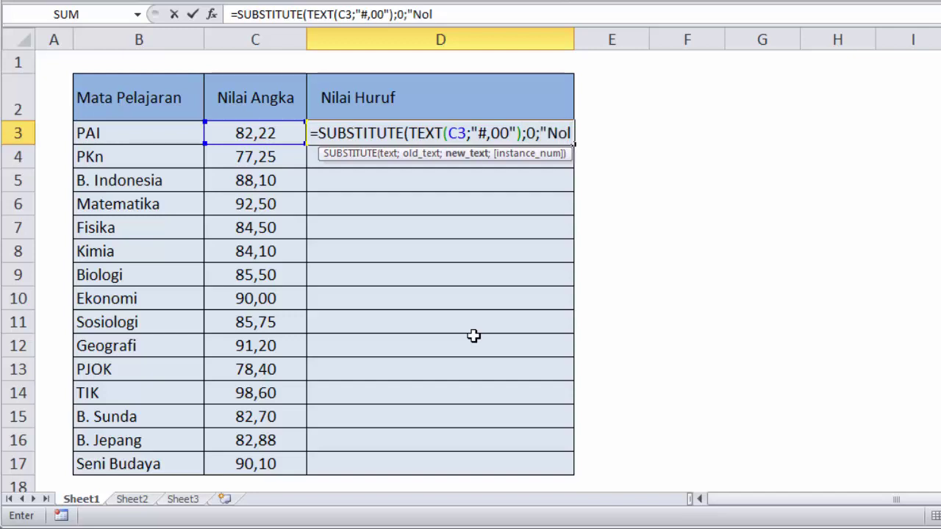
type("\"")
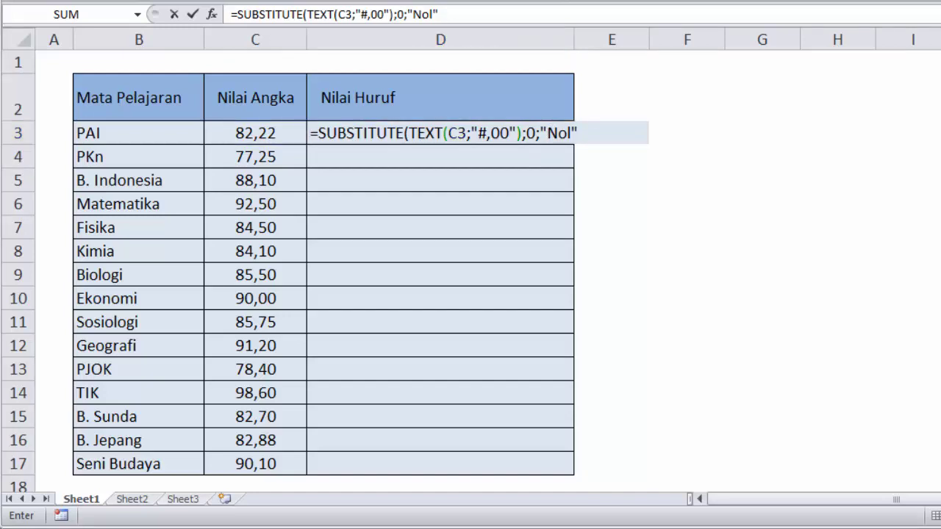
Step: Add the Satu replacement to D3's formula and dismiss the error caused by the mistyped prefix
left_click(586, 132)
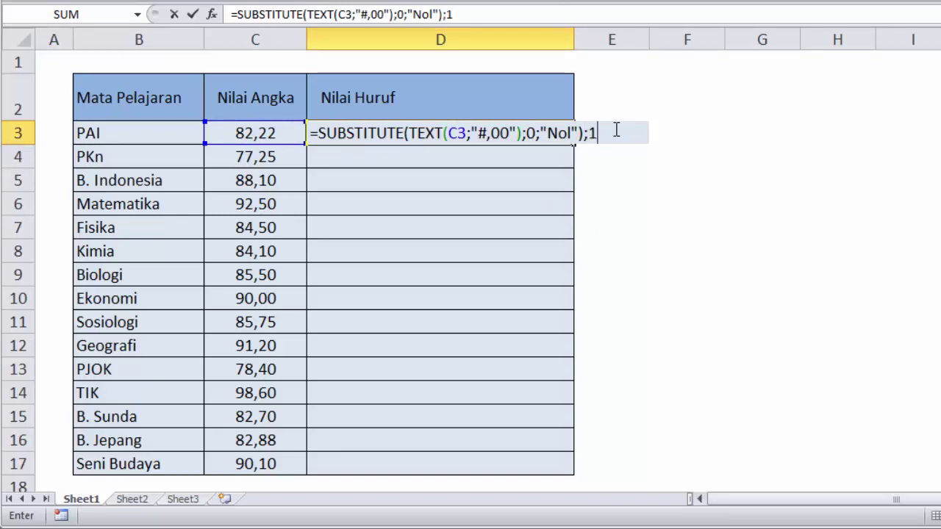
type(";\"Satu\"")
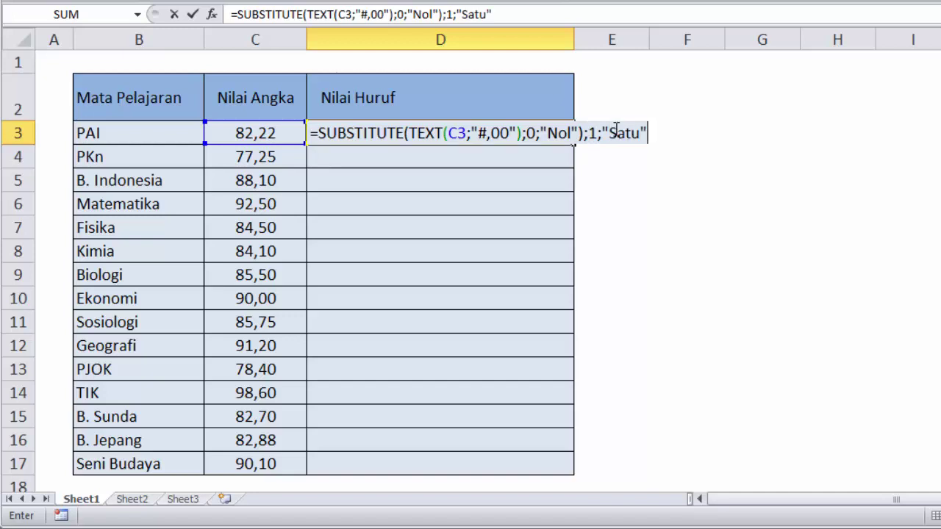
type(")")
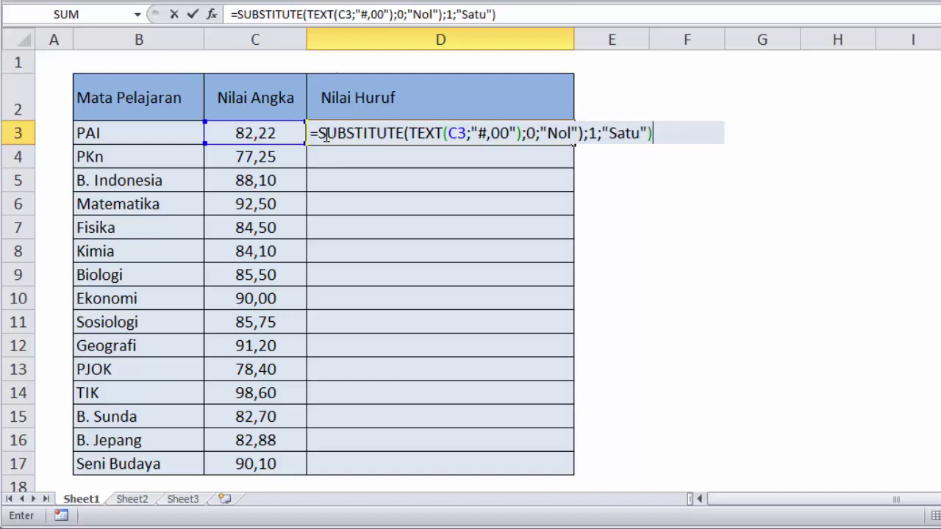
left_click(316, 133)
type("subti")
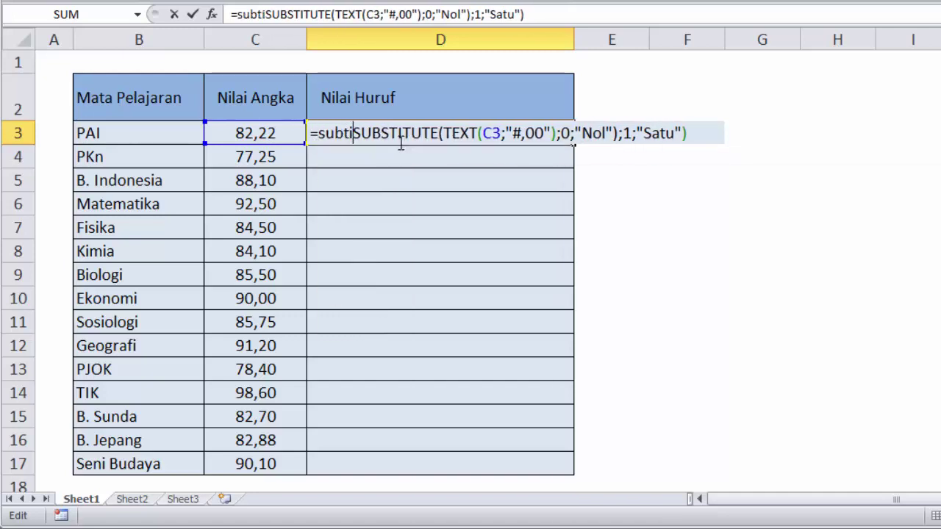
key("Return")
left_click(538, 384)
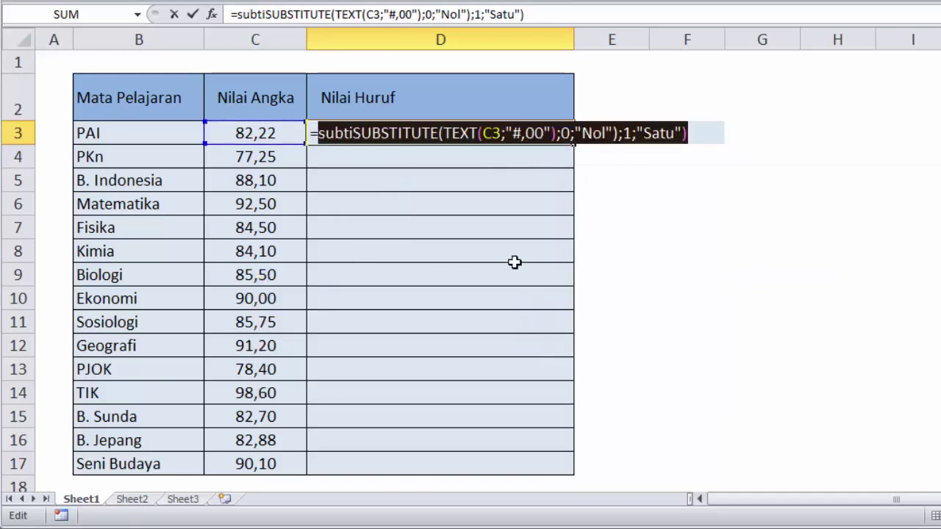
Step: Correct the prefix to SUBSTITUTE, append 2;"Dua" and wrap another SUBSTITUTE layer
left_click_drag(353, 133, 309, 133)
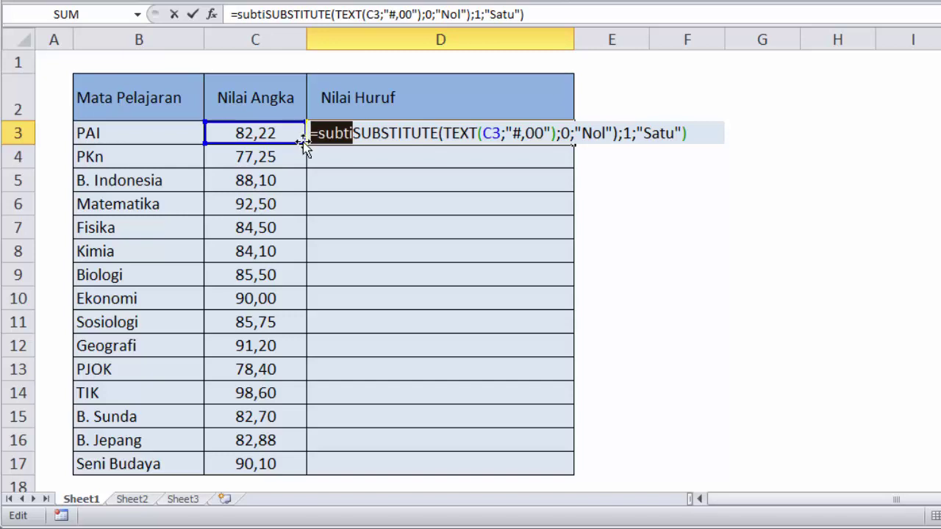
type("=subs")
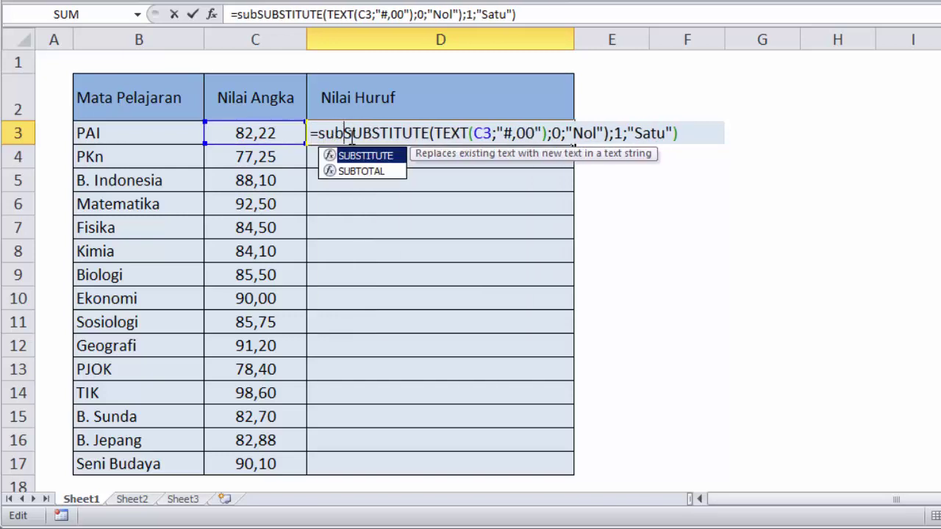
key("Tab")
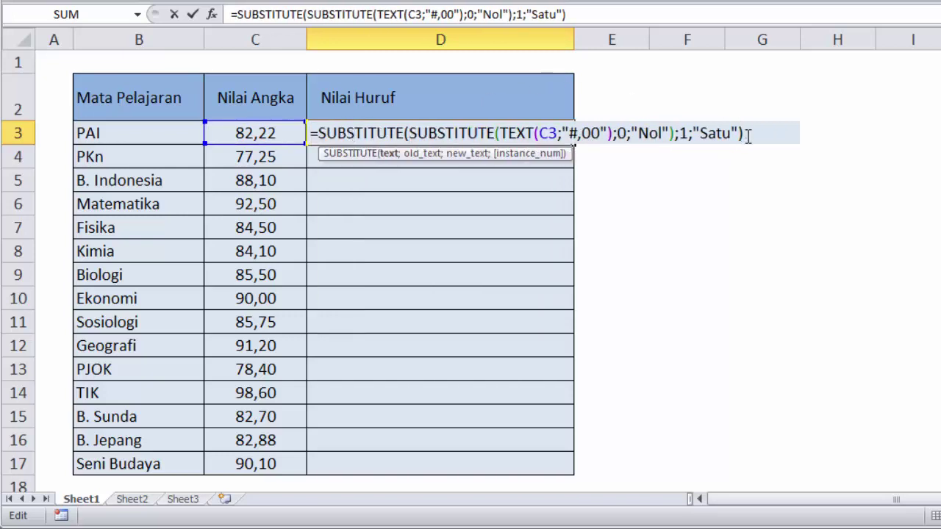
left_click(748, 133)
type(";")
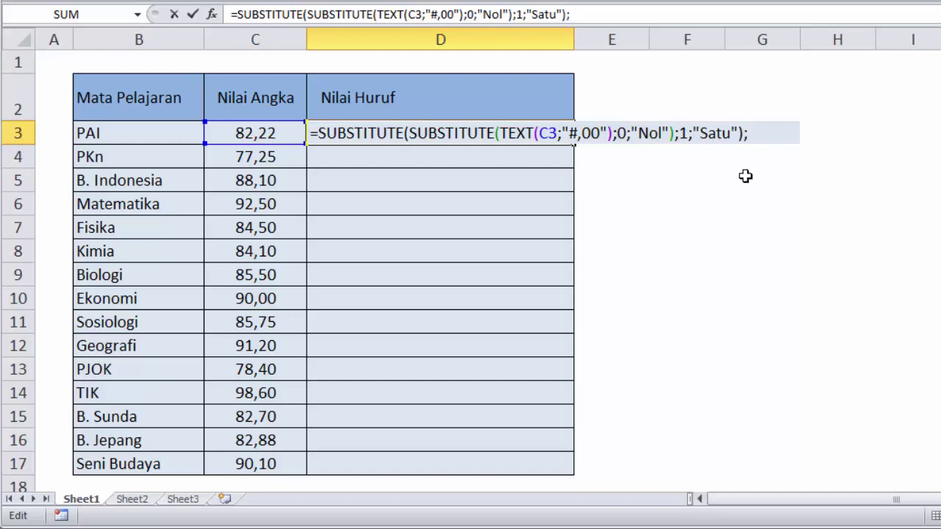
type("2;\"")
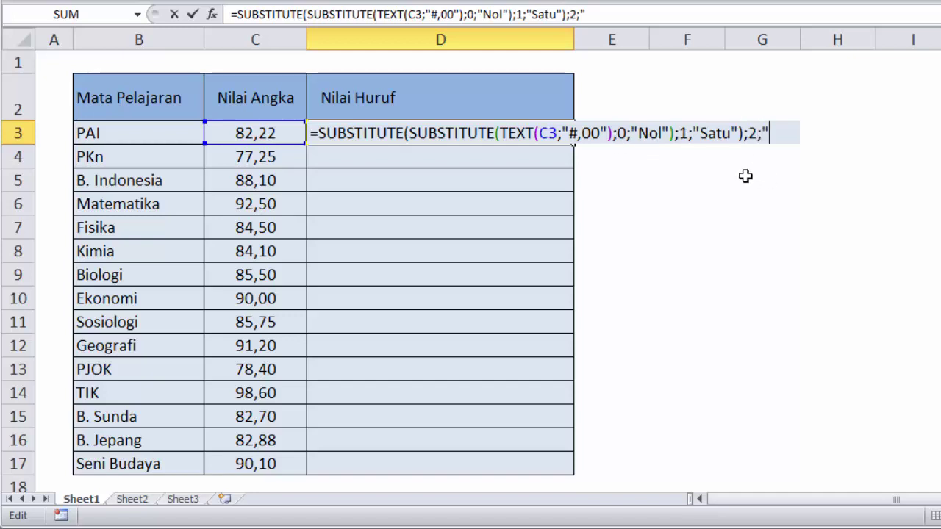
type("Dua\"")
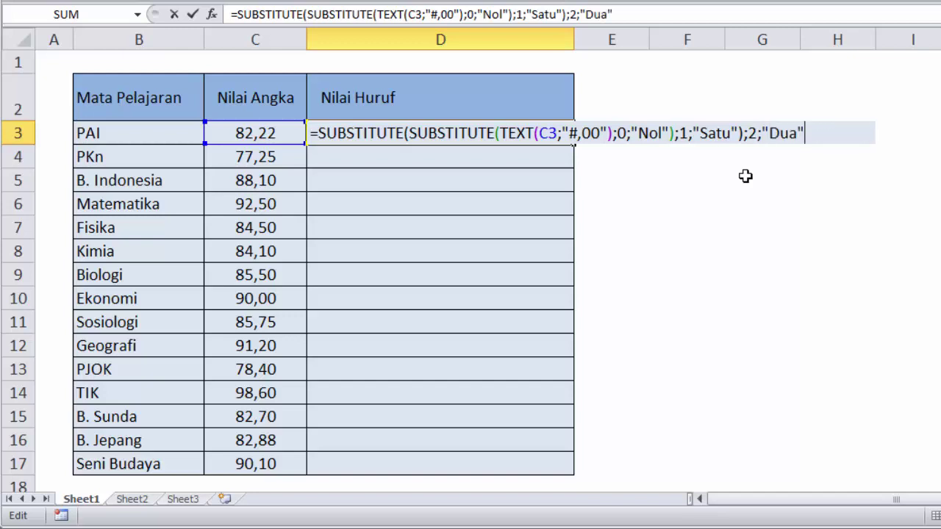
type(")")
type("SU")
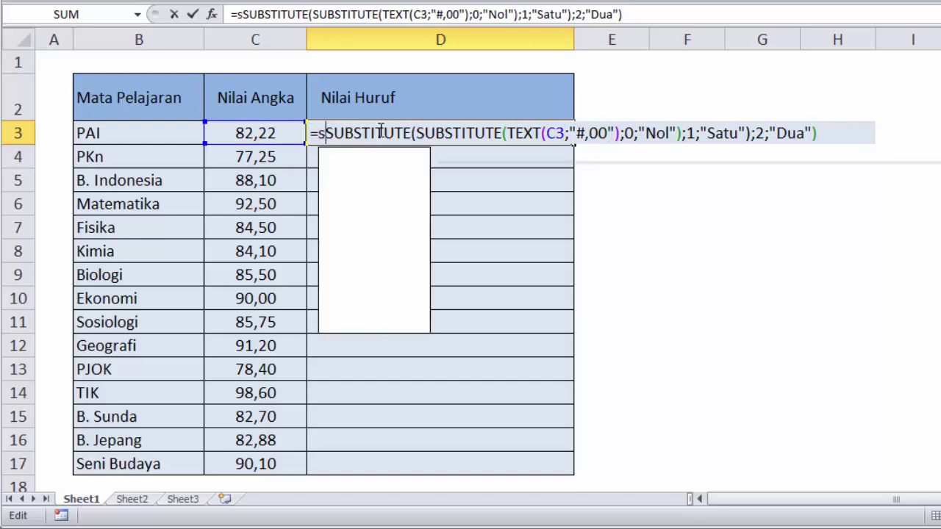
key("Tab")
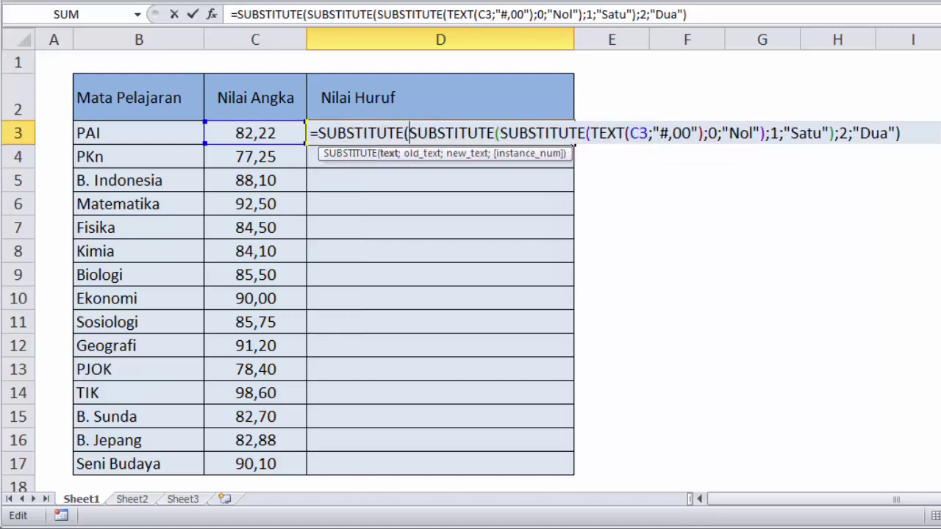
left_click(918, 133)
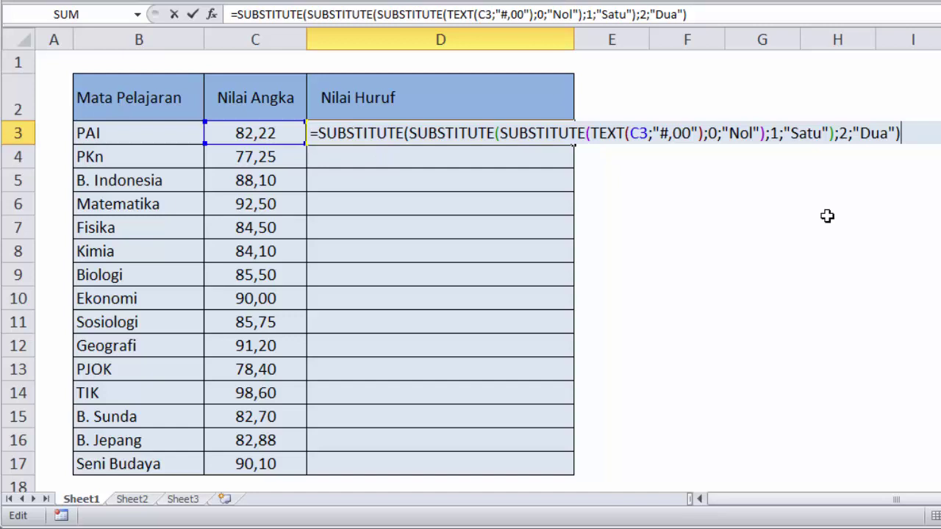
Step: Append replacement pairs 3 Tida, 4 Empat, 5 Lima, 6 Enam, 7 Tujuh, 8 Delapan, 9 Sembilan
type(";3")
type(";\"Ti")
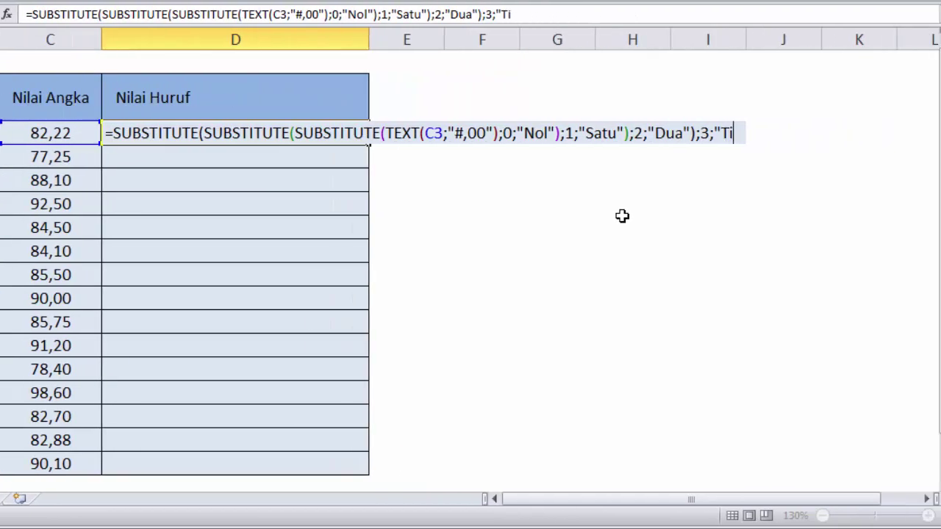
type("da\");")
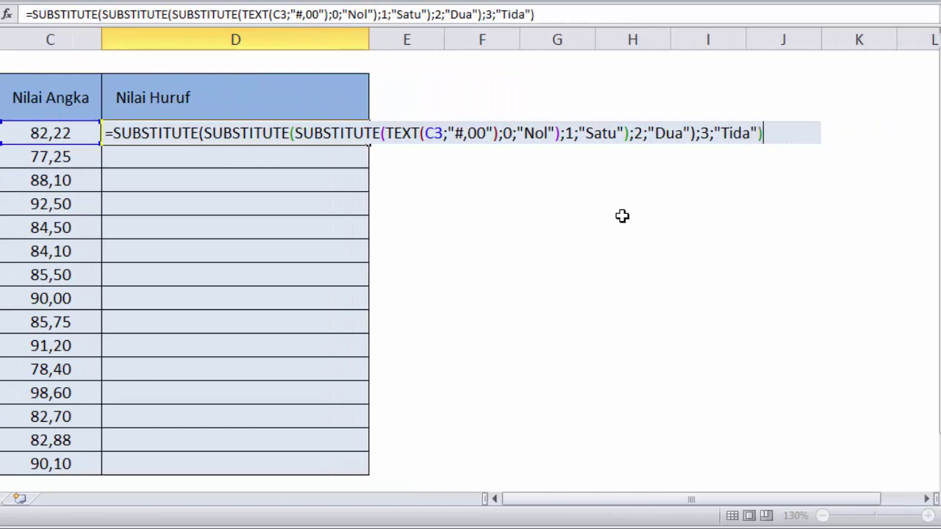
type("4;")
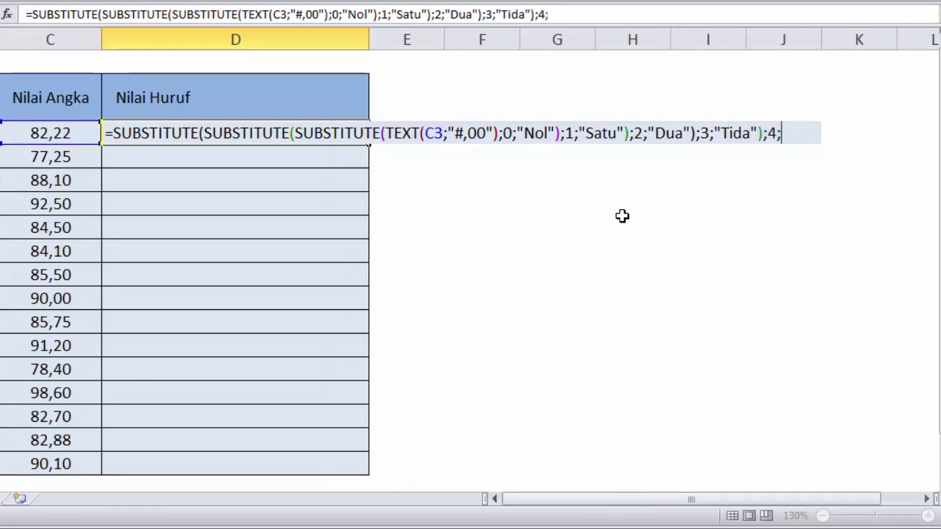
type("\"Empat")
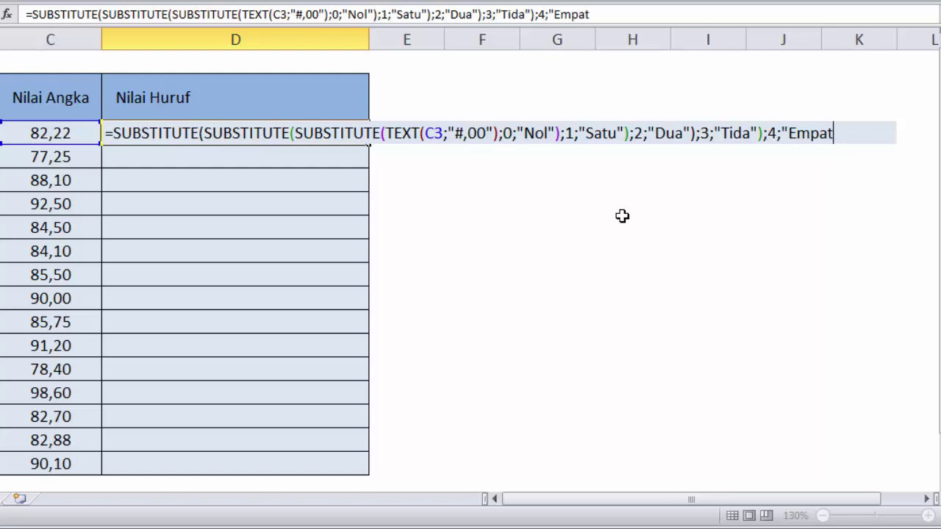
type("');")
type("5;\"")
type("Lima")
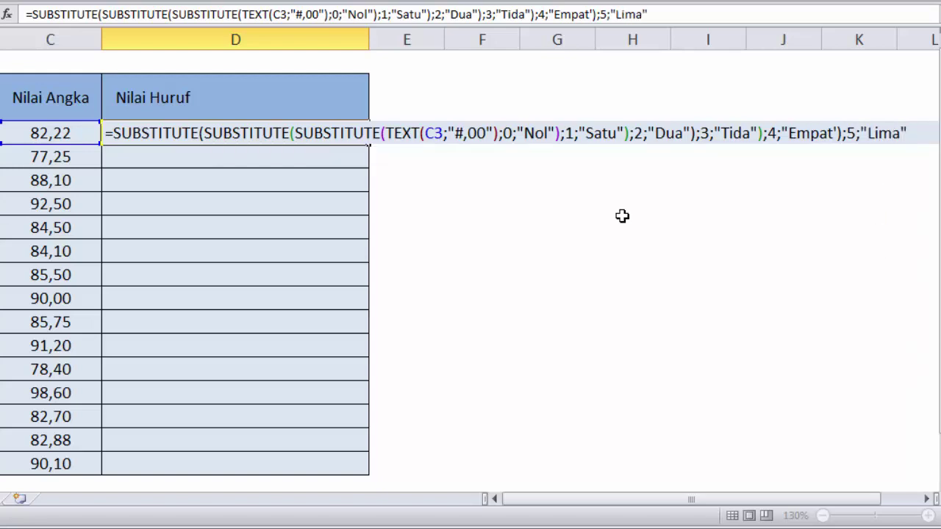
type(");")
type("6;\"")
type("Enam")
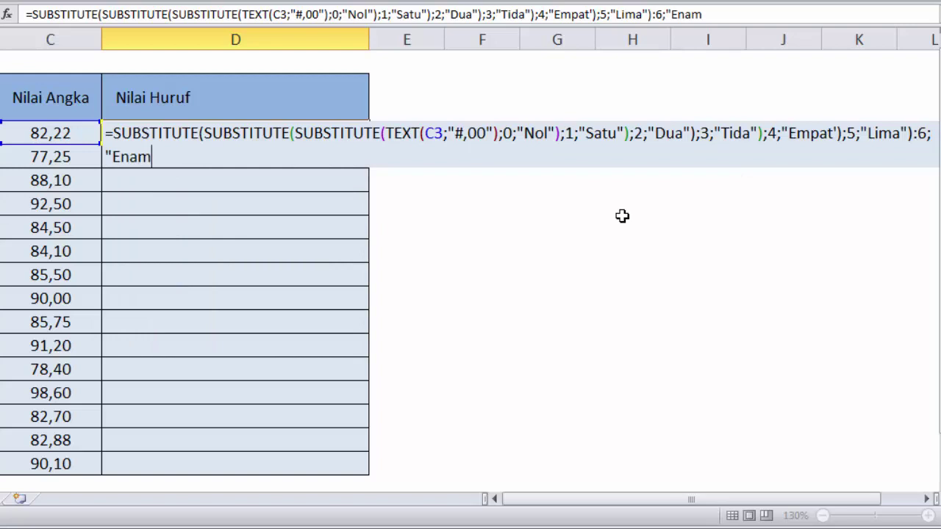
type("\");")
type("7")
type(";\"")
type("Tujuh\"")
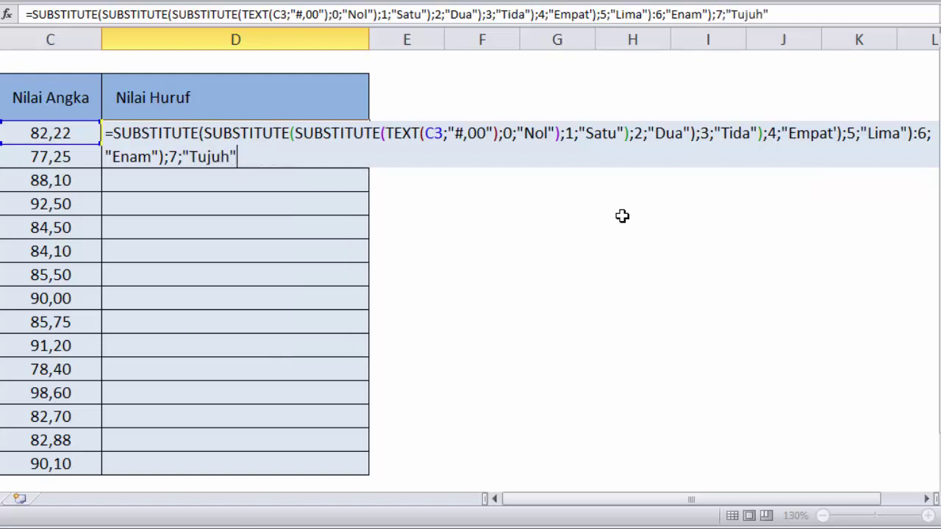
type(");")
type("8;\"")
type("Del")
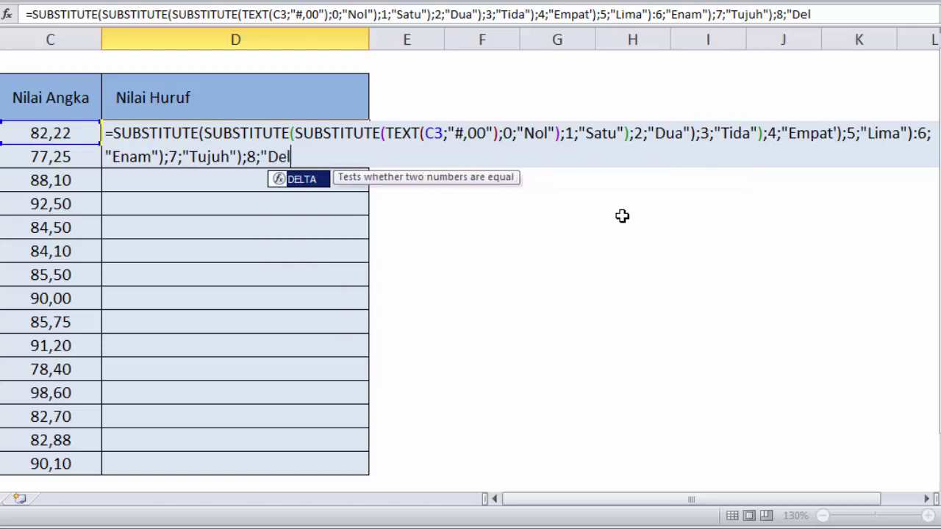
type("apan\");")
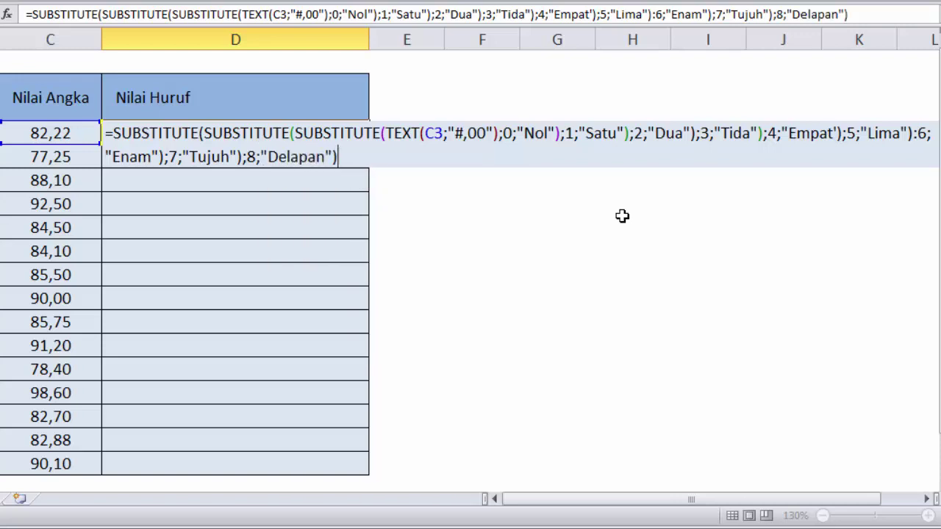
type("9")
type(";")
type("\"Sembilan")
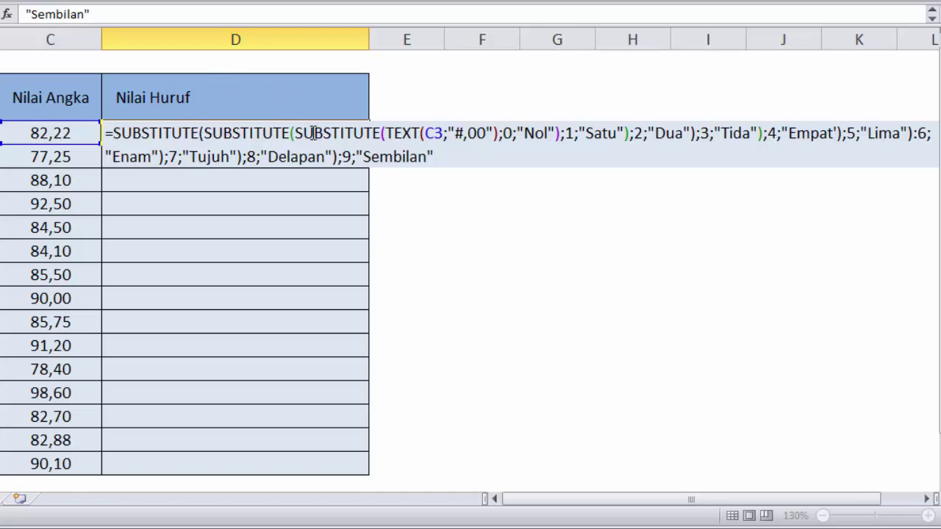
Step: Add seven more nested SUBSTITUTE( wrappers at the start of D3's formula
type("sub")
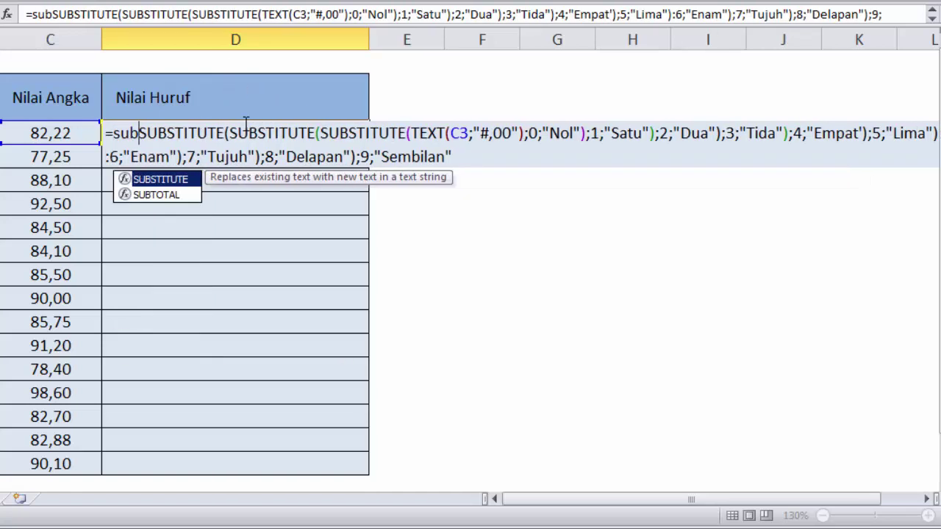
key("Tab")
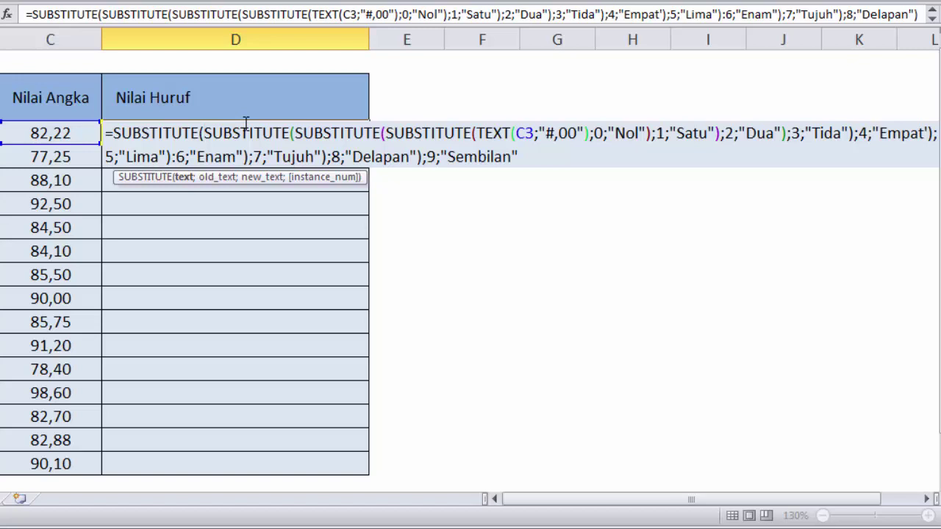
type("sub")
key("Tab")
type("su")
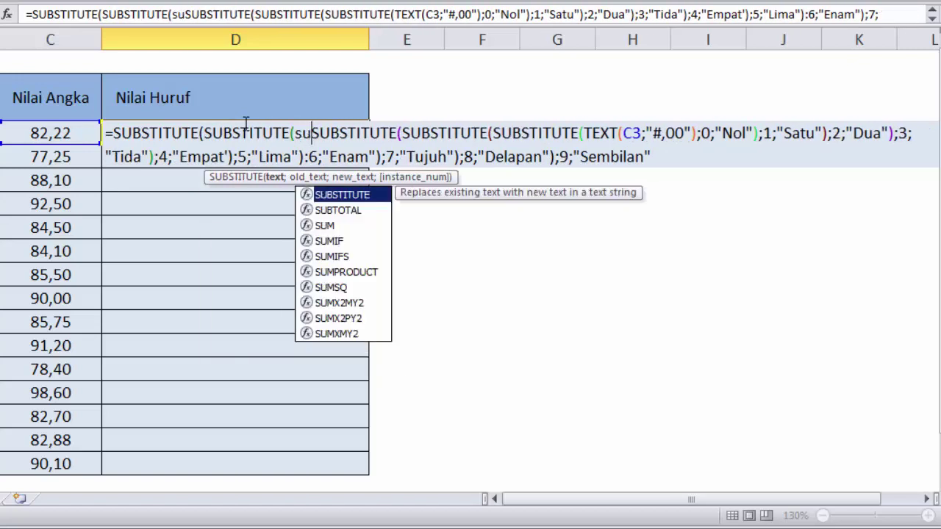
key("Tab")
type("su")
key("Tab")
type("sub")
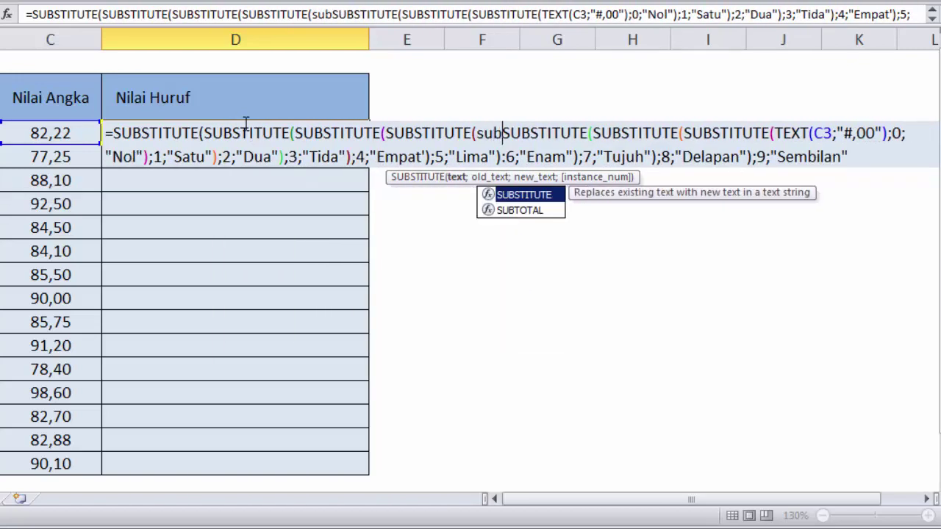
key("Tab")
type("sub")
key("Tab")
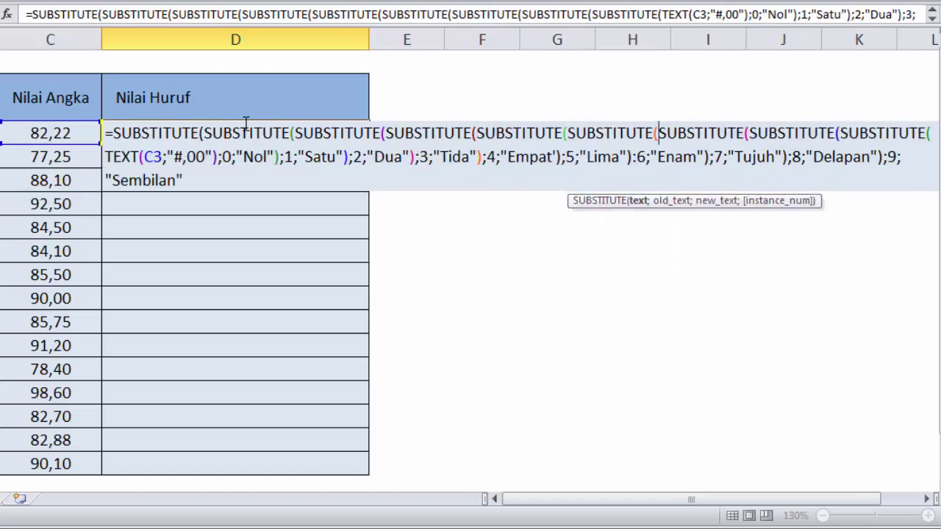
type("su")
key("Tab")
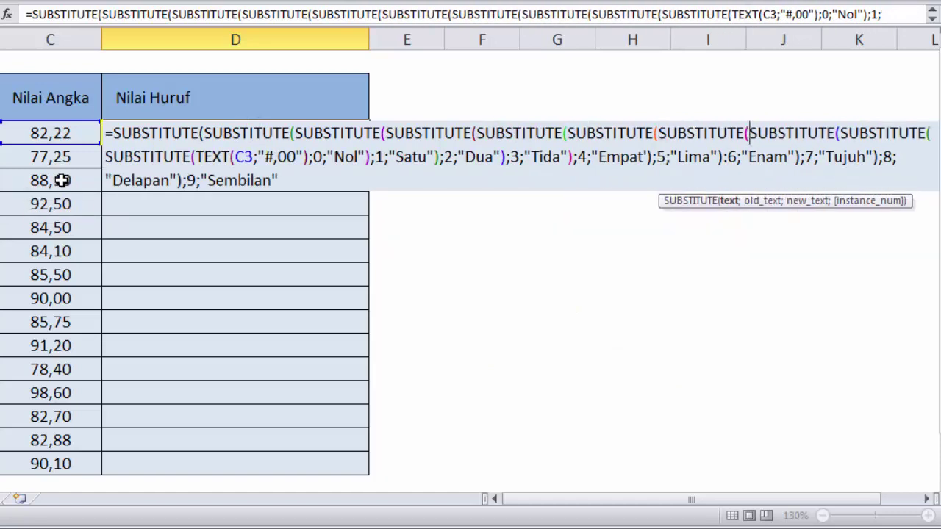
left_click(294, 180)
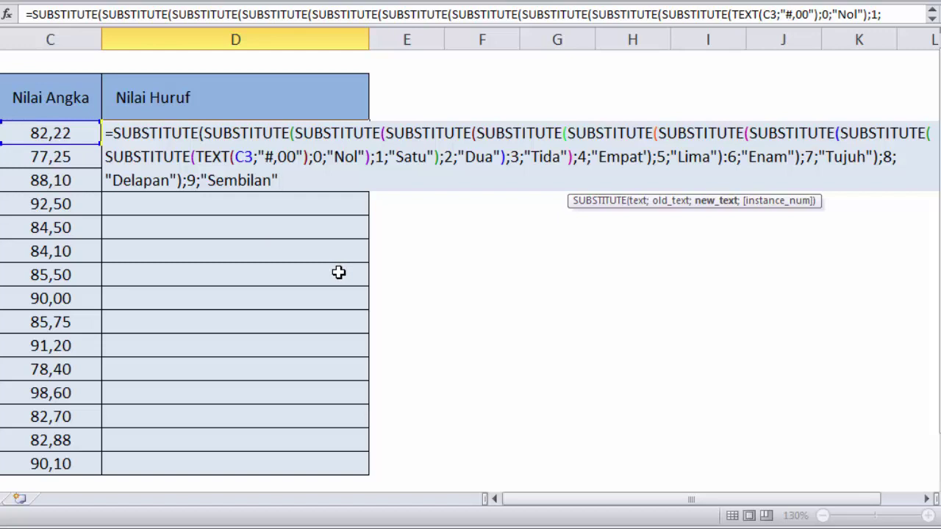
Step: Append the comma-to-"Koma" replacement, add one more outer SUBSTITUTE, and submit the formula
type(");\",")
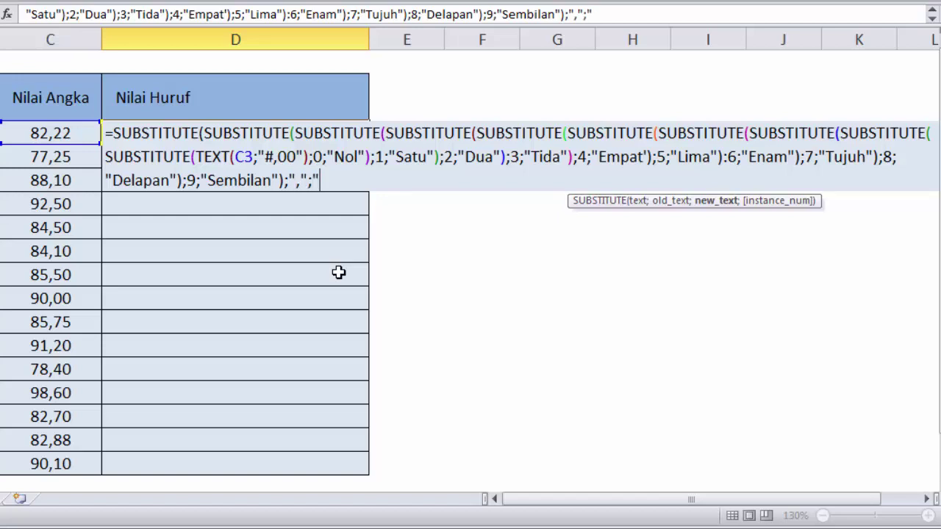
type("Koma\"")
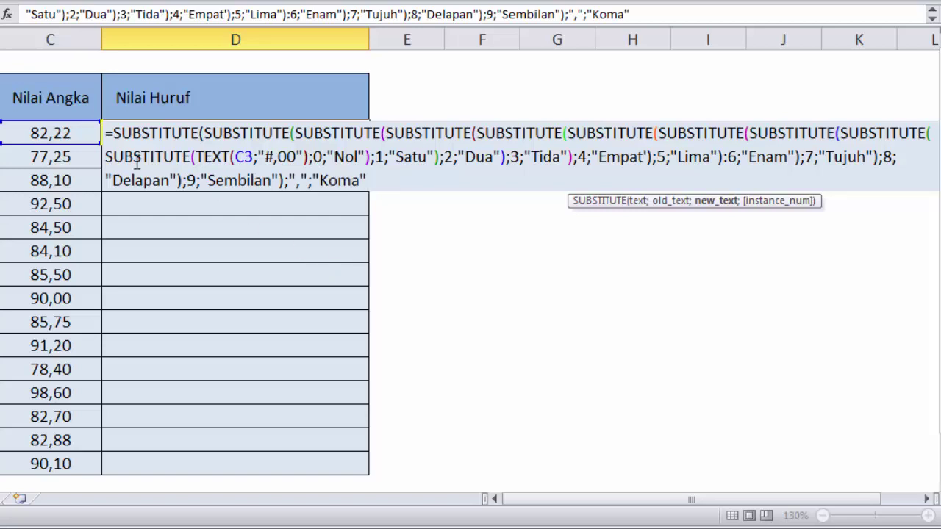
left_click(112, 133)
type("su")
key("Tab")
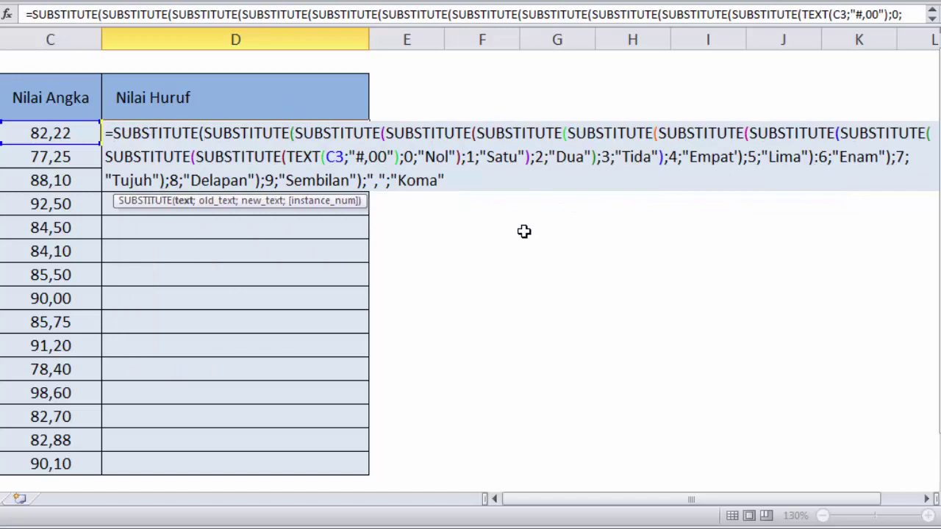
key("Return")
key("Return")
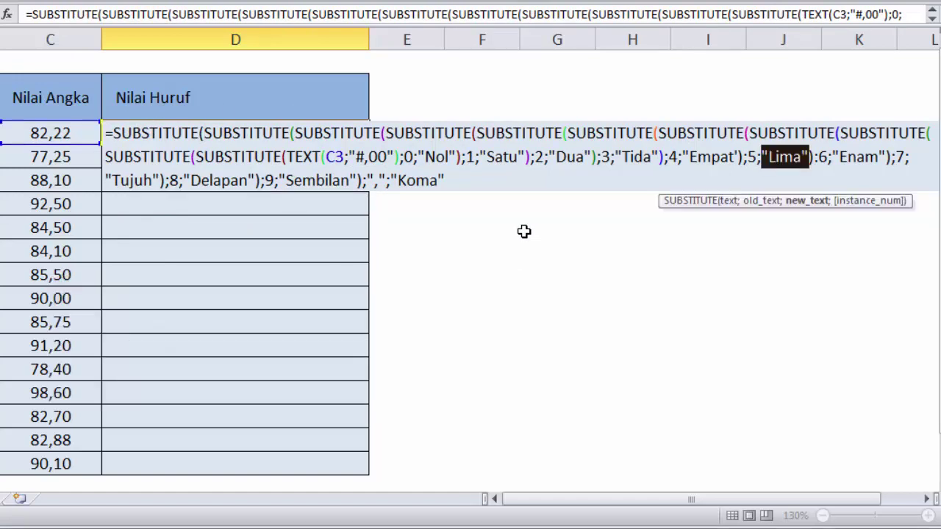
Step: Replace the wrong separator after the Lima argument with a semicolon
left_click(748, 158)
left_click(813, 159)
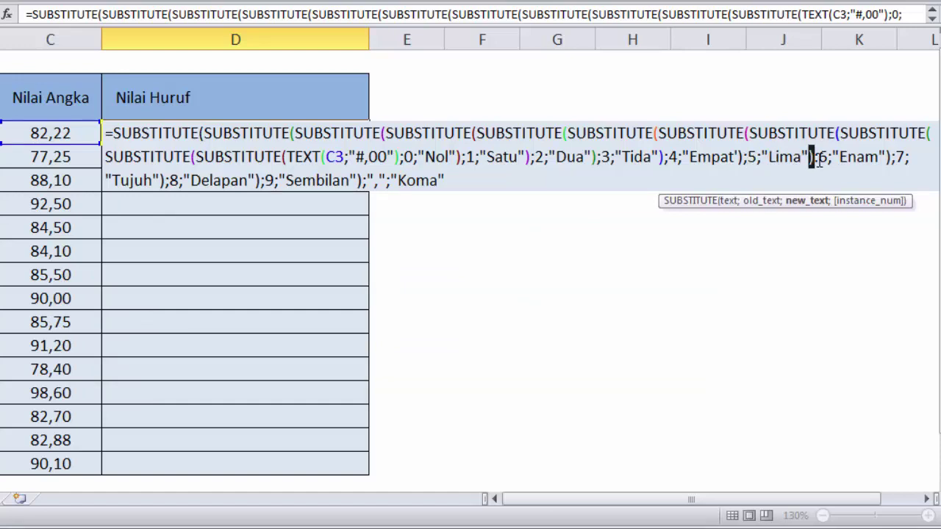
key("Delete")
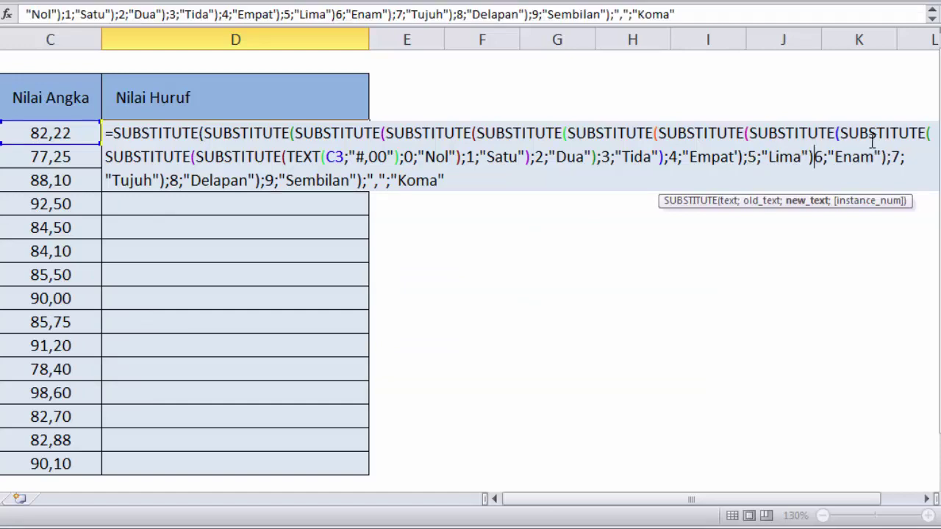
type(";")
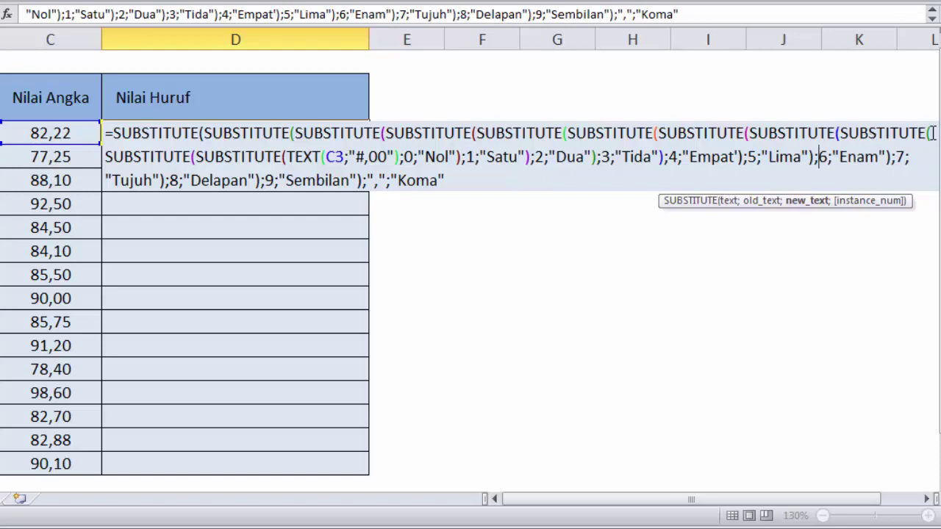
key("Return")
key("Return")
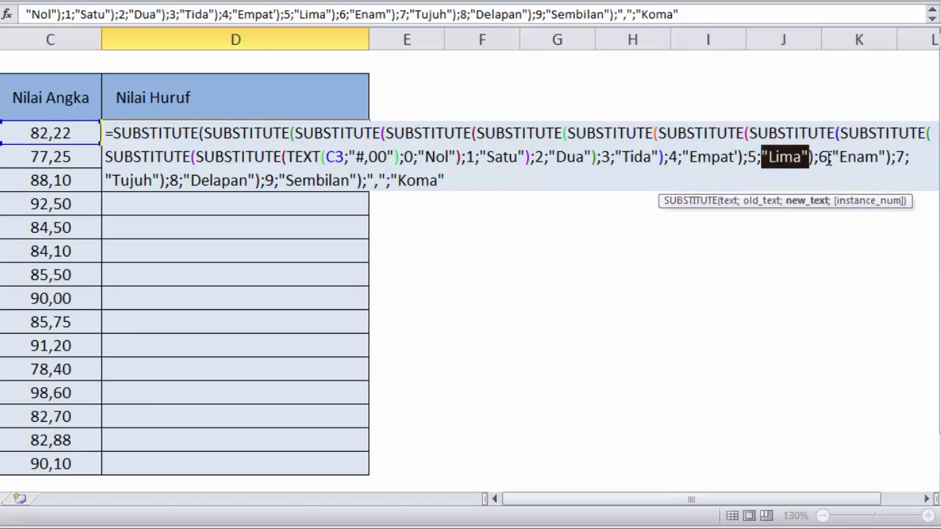
left_click(805, 167)
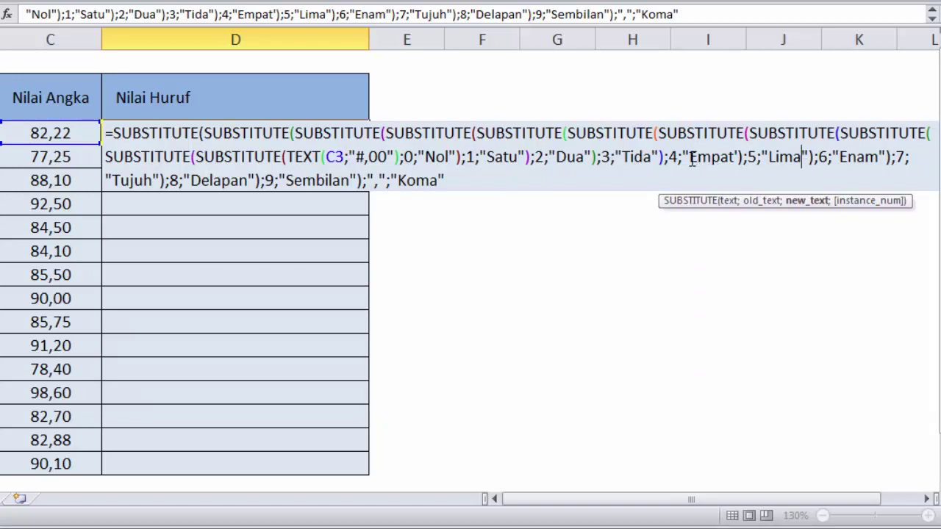
Step: Change Empat' to "Empat" and accept Excel's proposed formula correction
left_click(744, 158)
key("BackSpace")
type("\"")
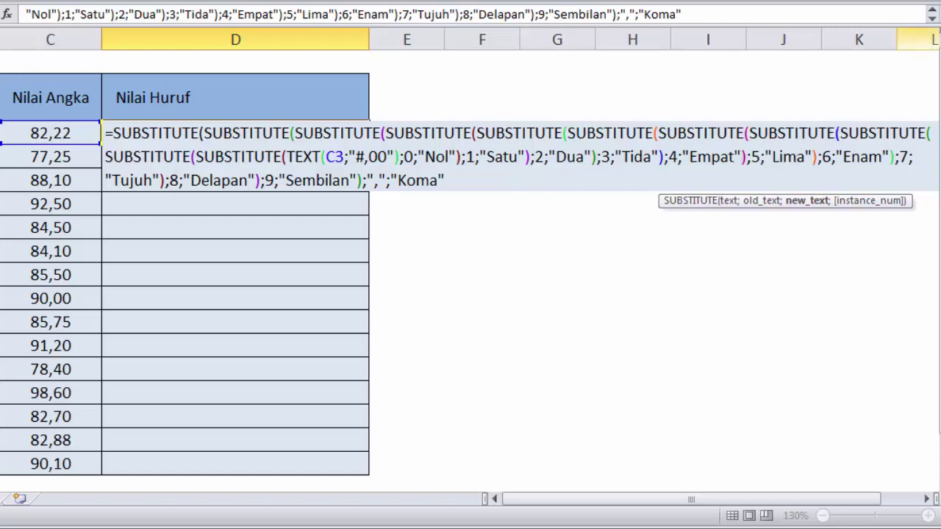
key("Return")
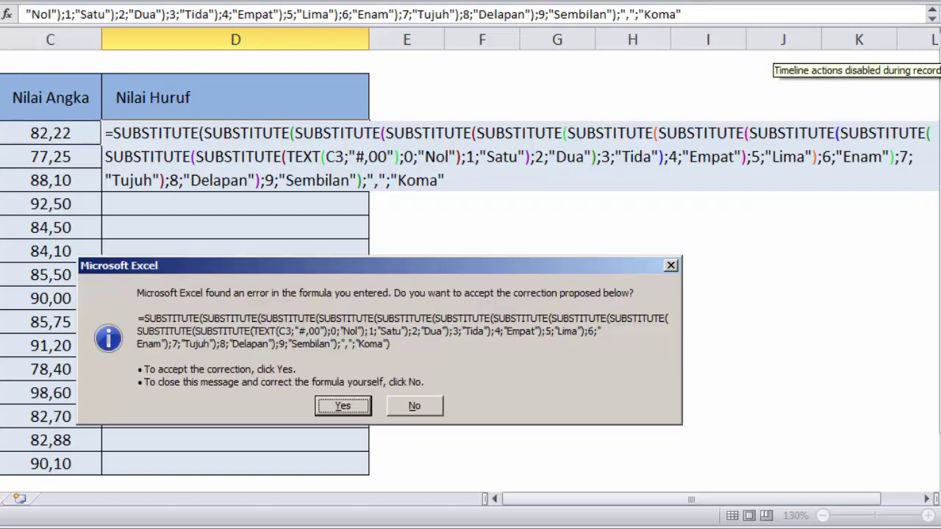
key("Return")
left_click(249, 133)
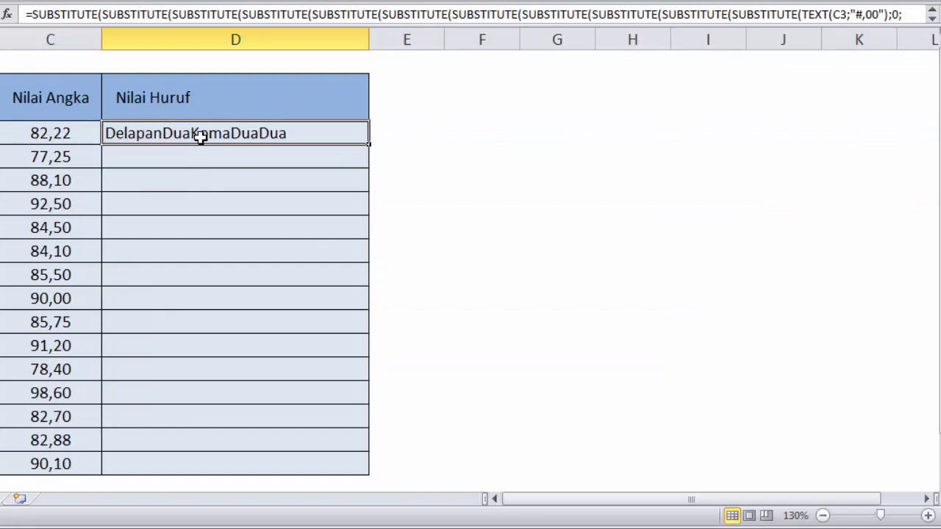
Step: Add trailing spaces after Nol, Satu and Dua, and correct Tida to Tiga
left_click(181, 181)
left_click(196, 132)
double_click(160, 134)
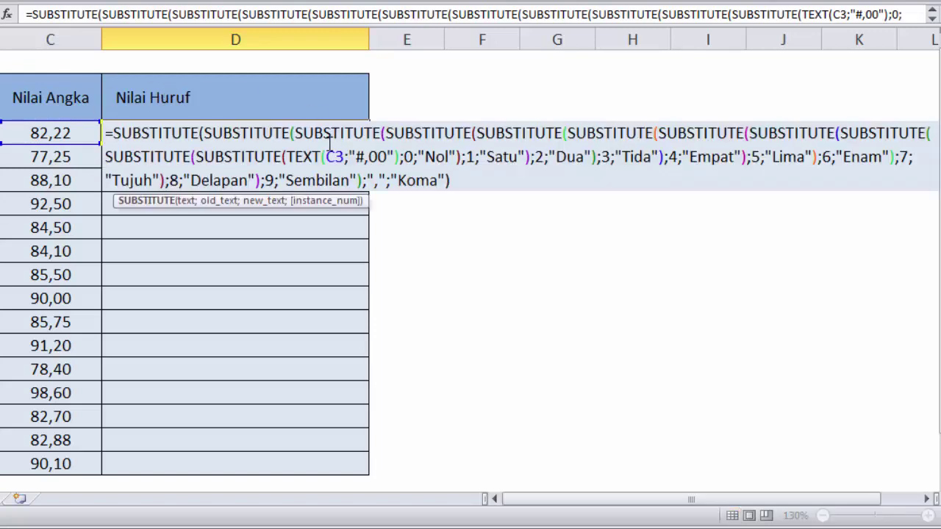
left_click(448, 157)
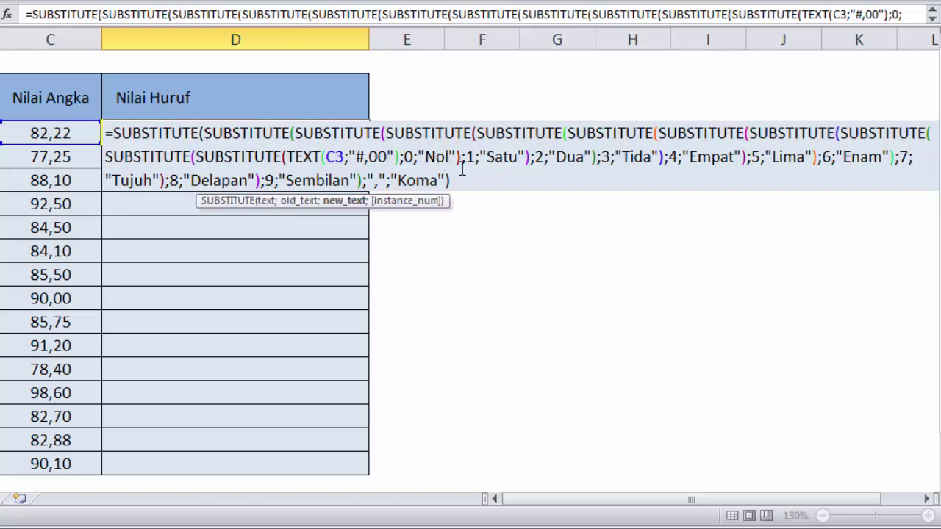
left_click(524, 157)
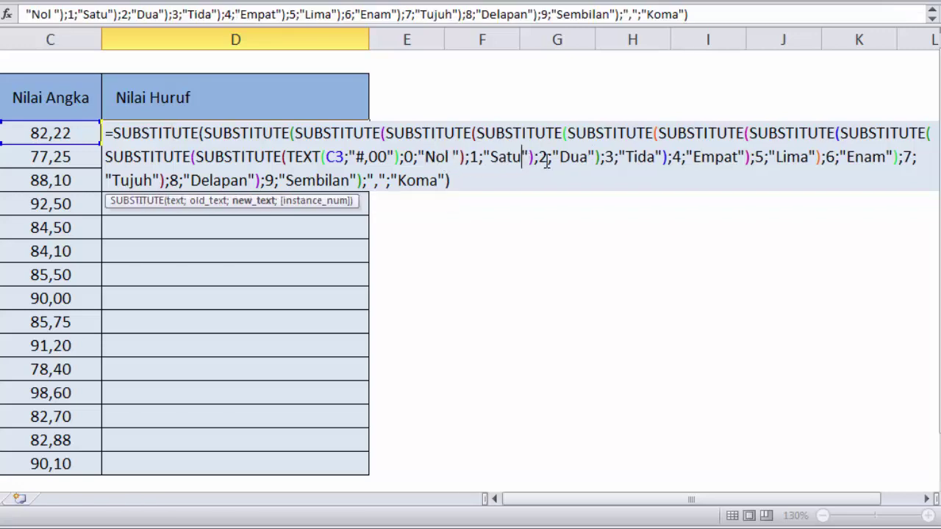
left_click(592, 157)
left_click(666, 157)
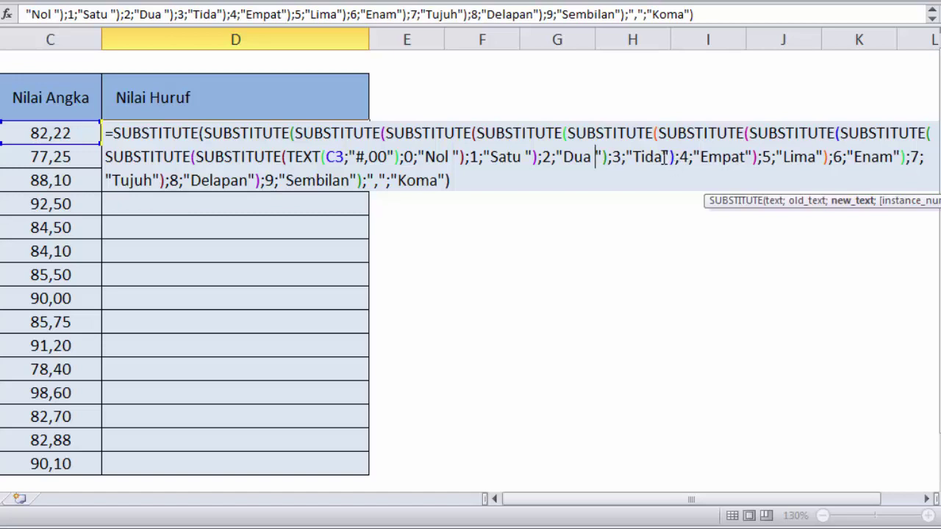
left_click(663, 157)
key("BackSpace")
key("BackSpace")
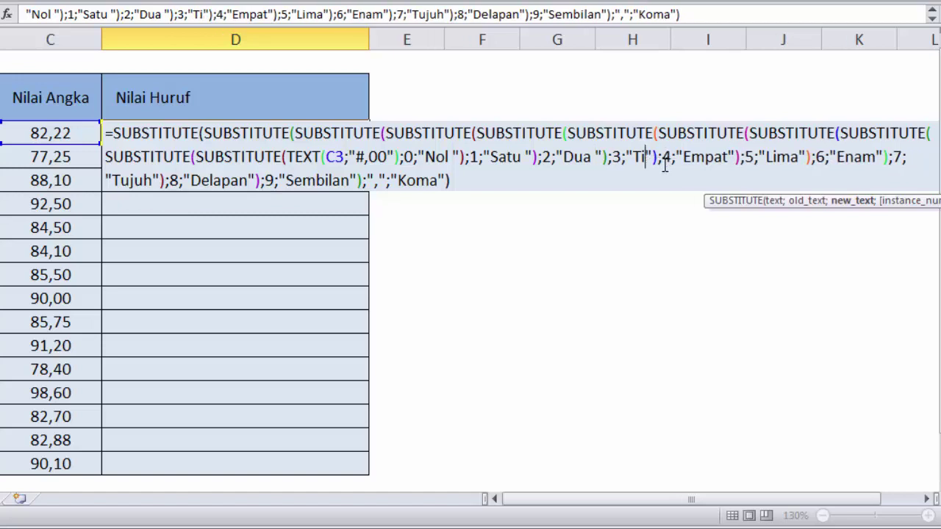
type("ga")
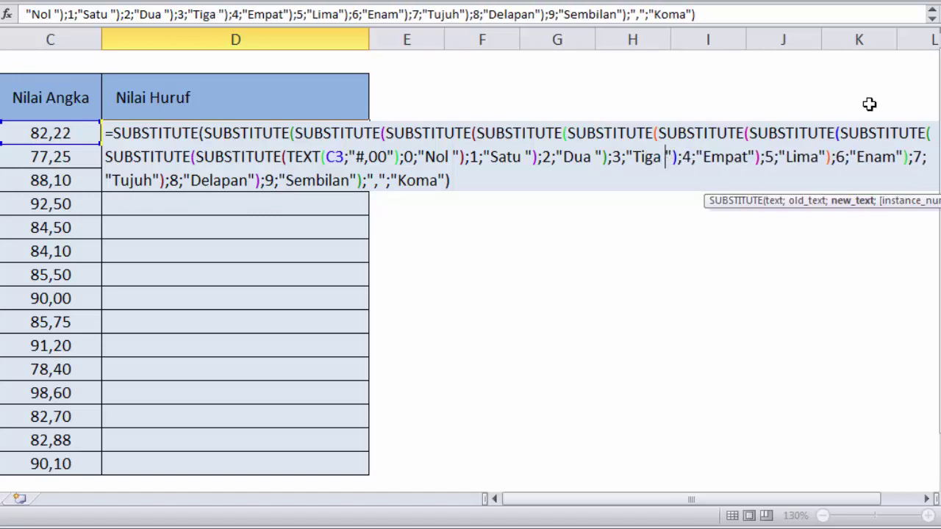
Step: Add trailing spaces after Empat, Lima, Enam, Tujuh, Delapan, Sembilan and Koma, then commit
left_click(745, 157)
left_click(822, 157)
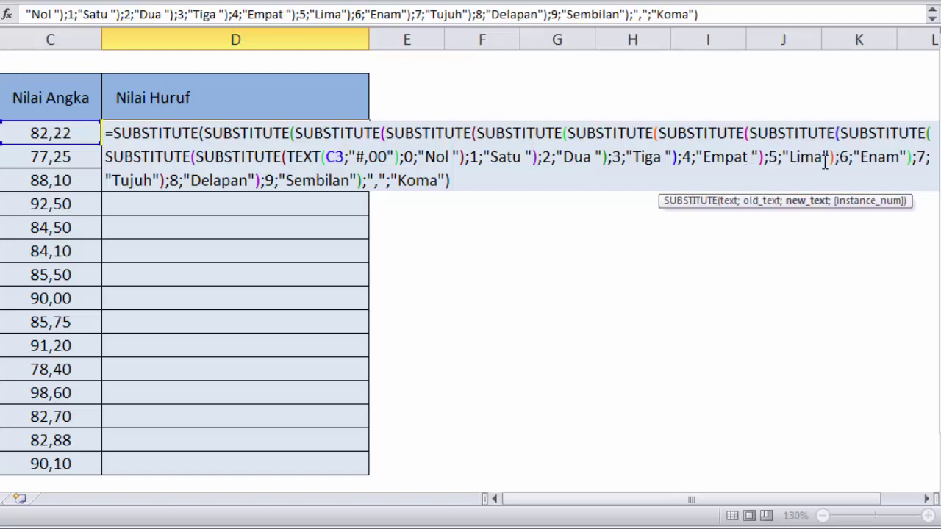
left_click(904, 157)
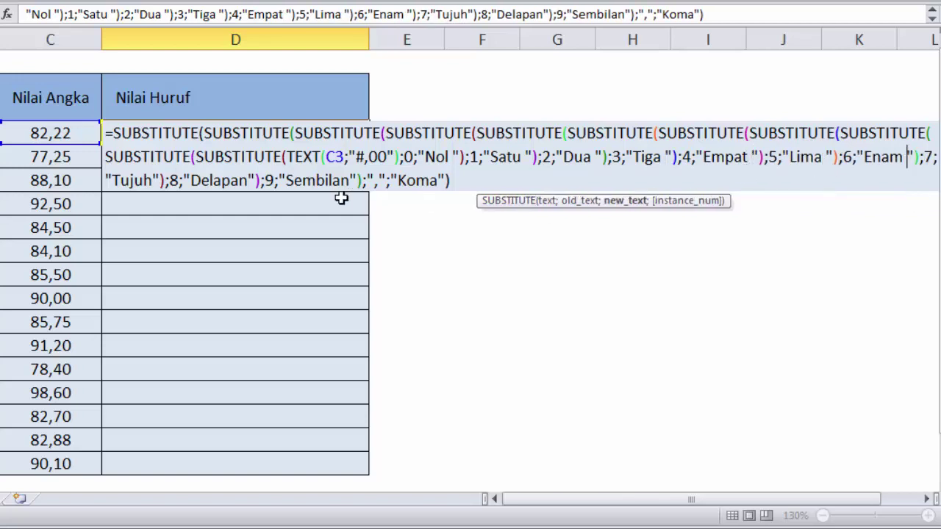
left_click(152, 180)
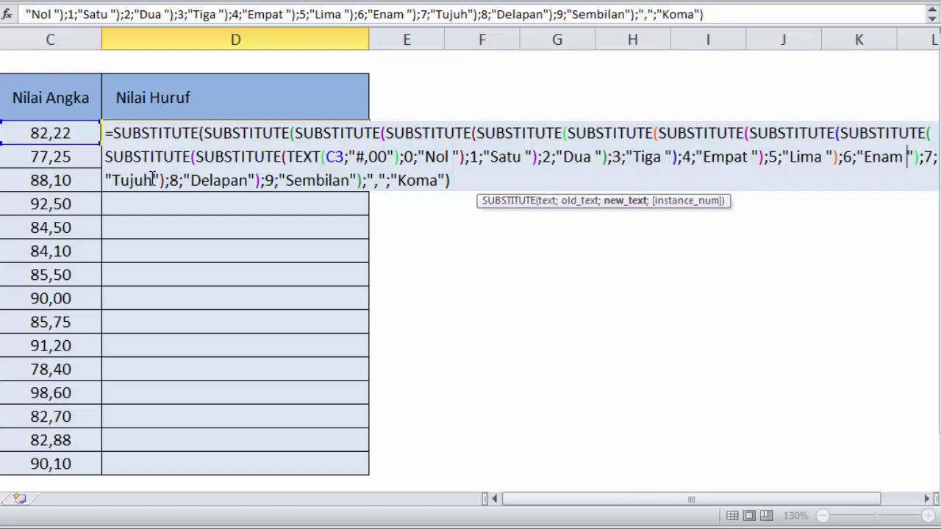
left_click(252, 181)
left_click(360, 181)
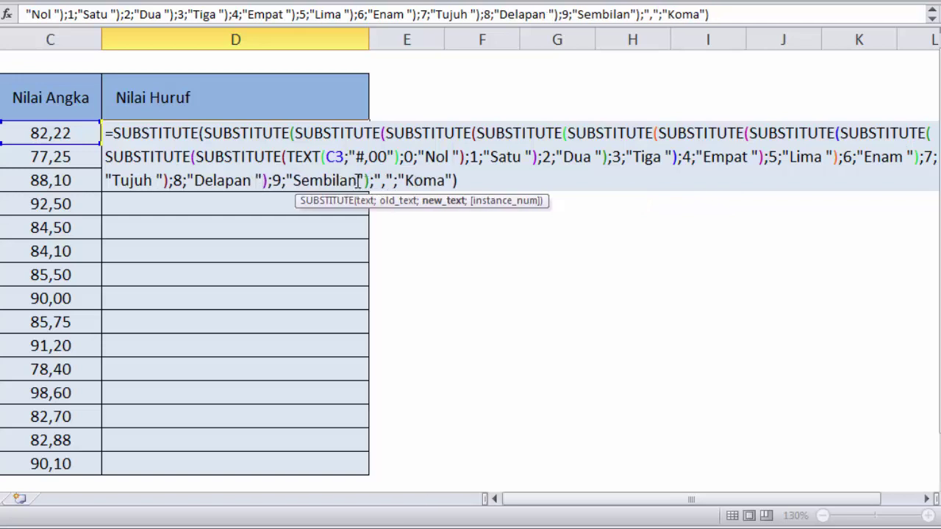
left_click(451, 180)
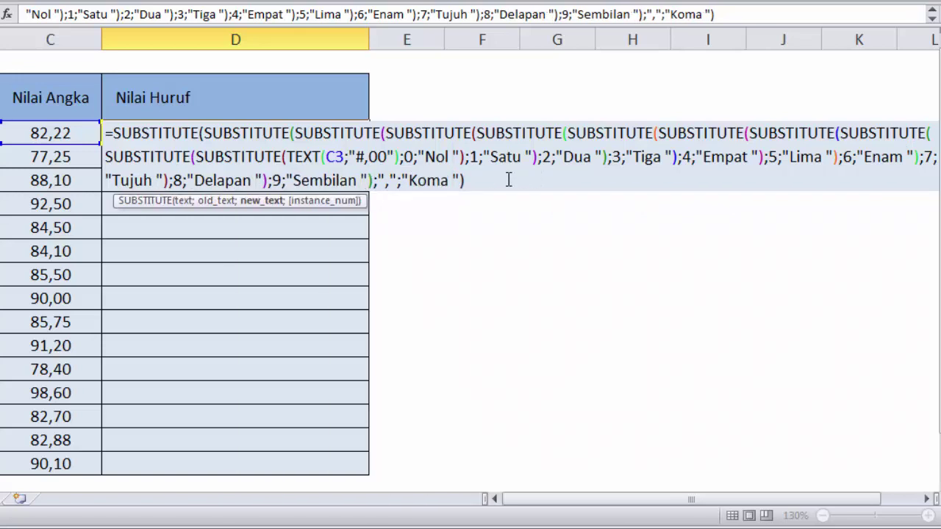
key("Return")
left_click(255, 173)
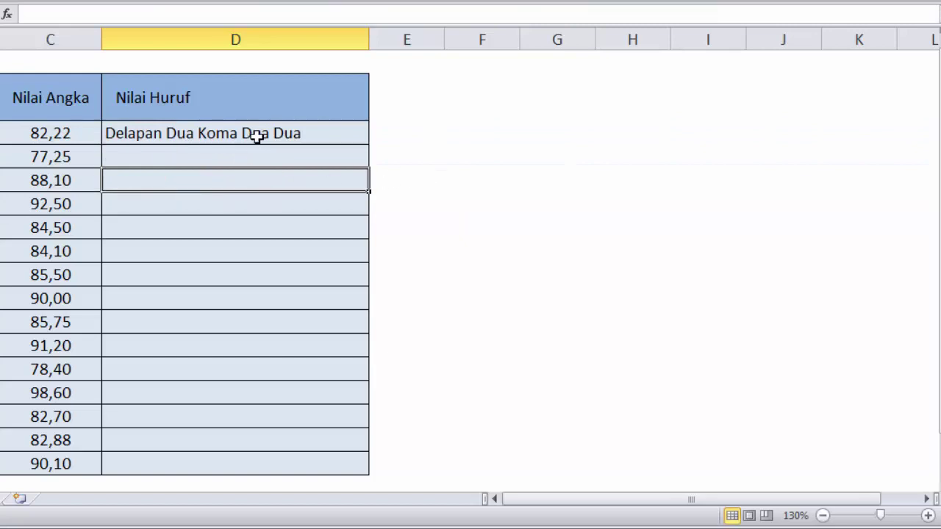
left_click(256, 137)
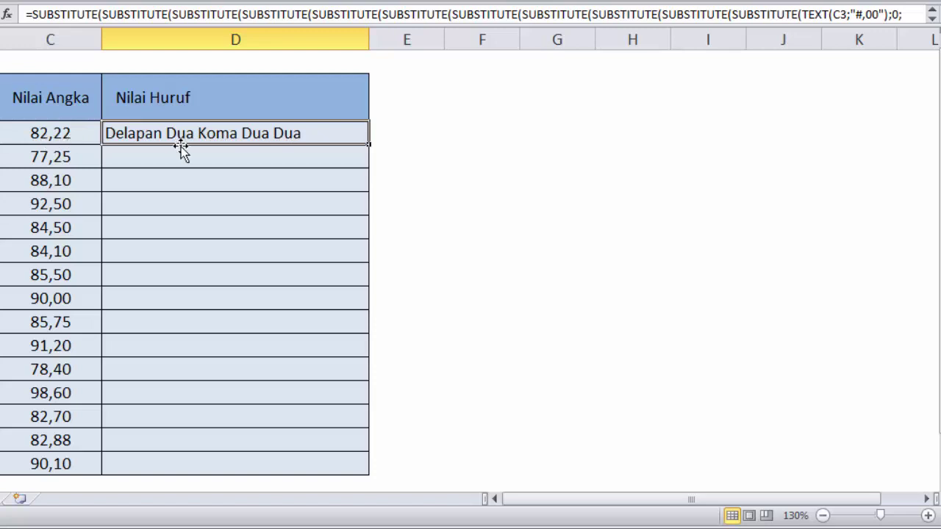
double_click(293, 133)
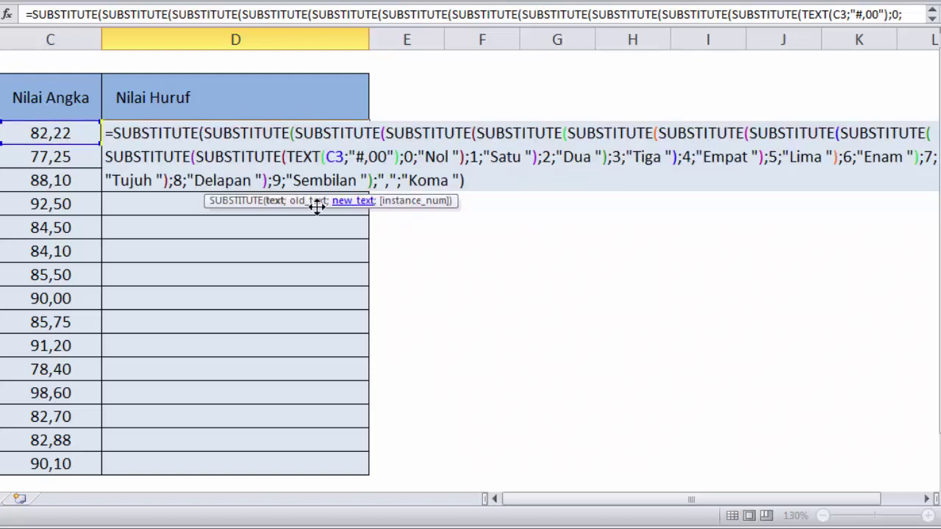
key("Return")
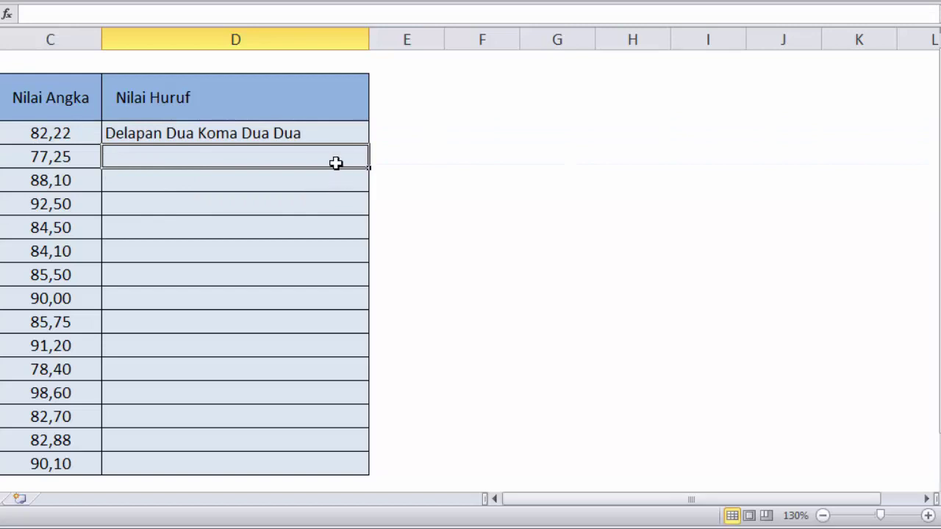
left_click(340, 133)
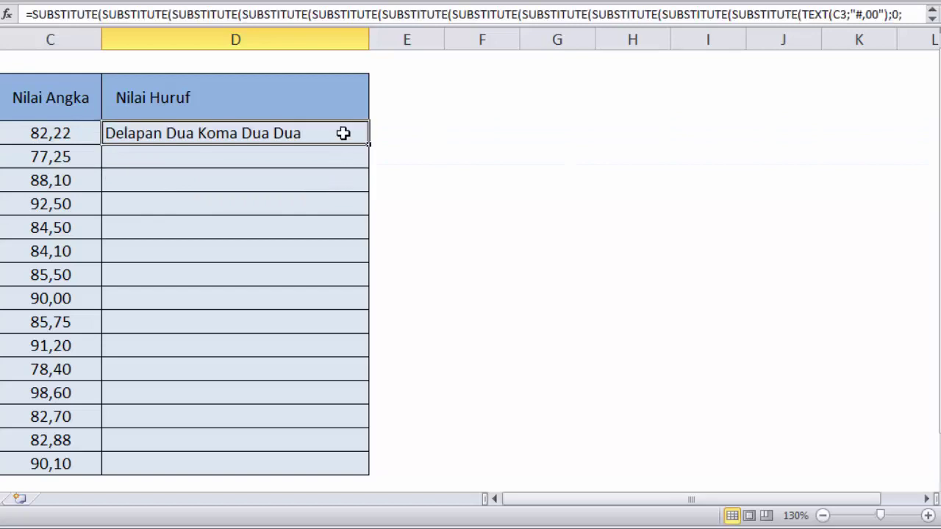
left_click(128, 162)
left_click(78, 161)
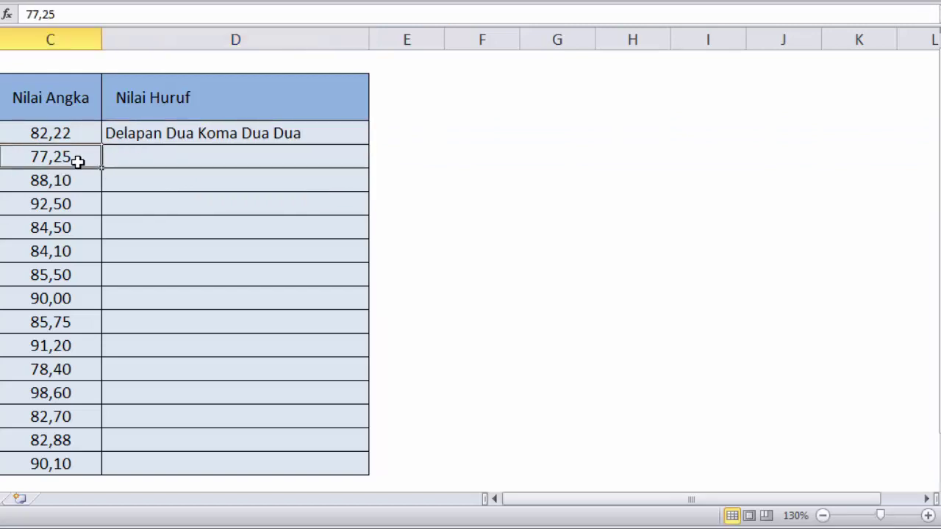
left_click(318, 137)
Step: Fill D3's formula down to D17 and check the result in D5
left_click_drag(369, 145, 370, 474)
scroll(181, 153, "left", 1)
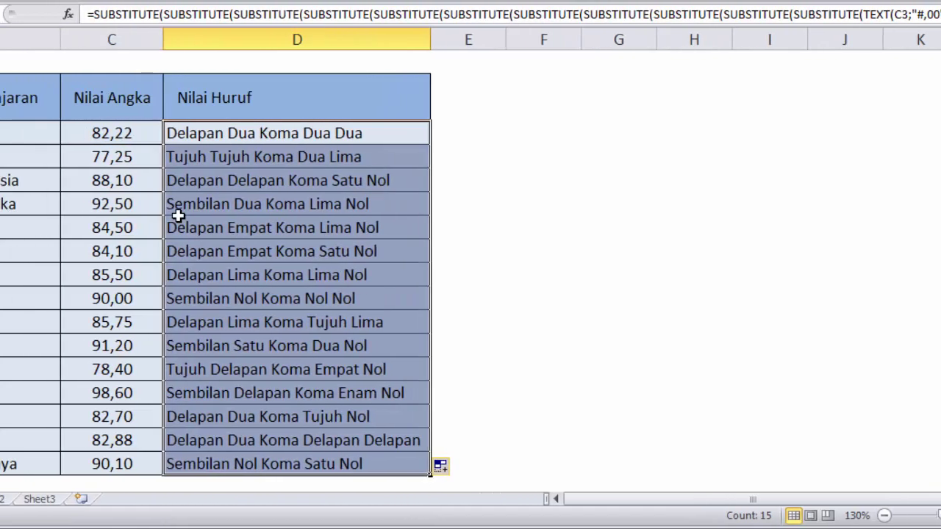
scroll(252, 201, "left", 2)
left_click(346, 181)
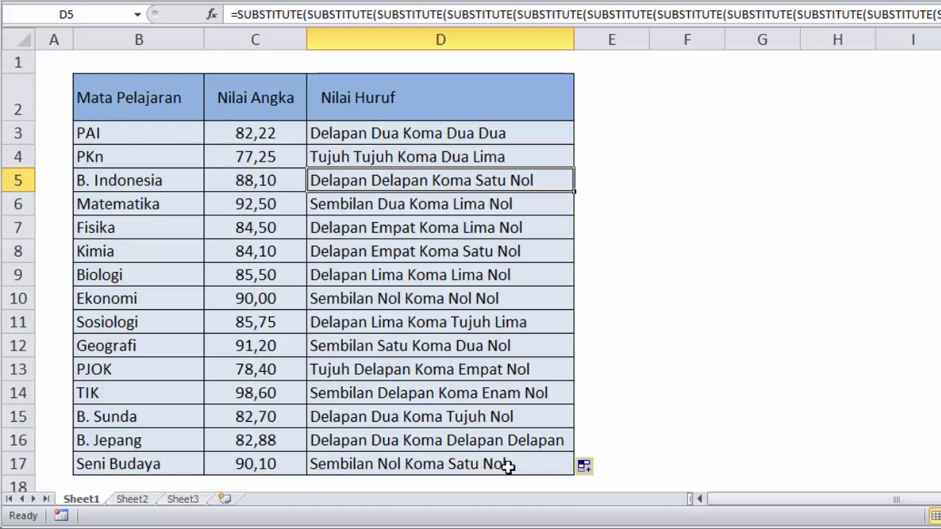
Step: Inspect the copied formulas in D3, D5 and D9, recommitting D3 unchanged
left_click(638, 157)
left_click(601, 131)
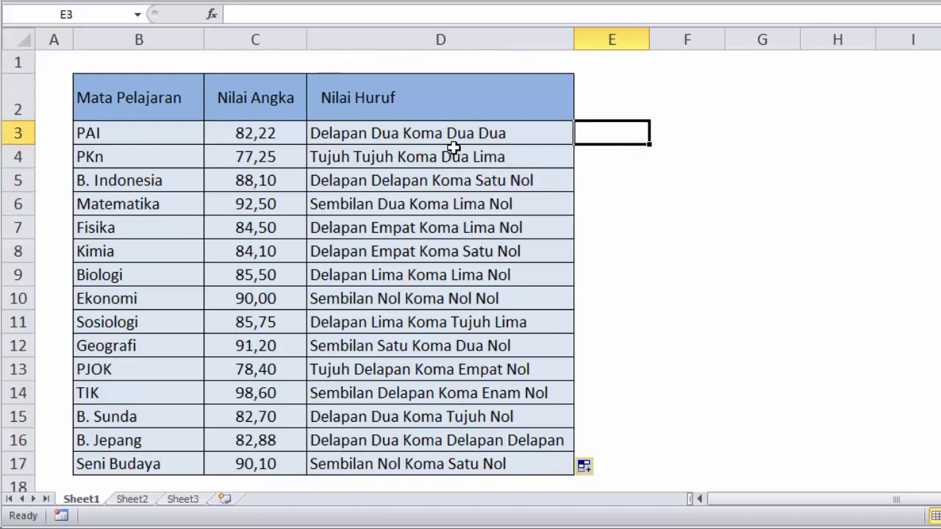
left_click(482, 133)
left_click(411, 180)
left_click(402, 275)
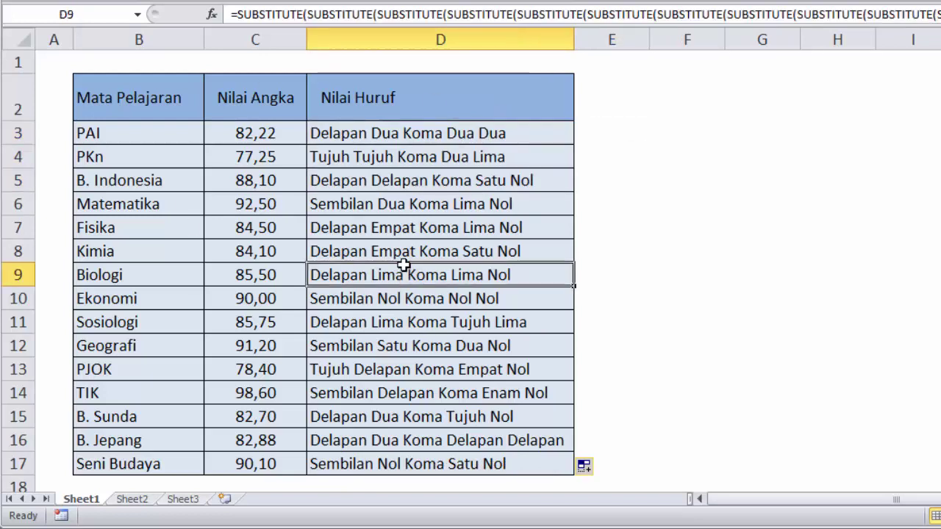
left_click(438, 132)
double_click(441, 133)
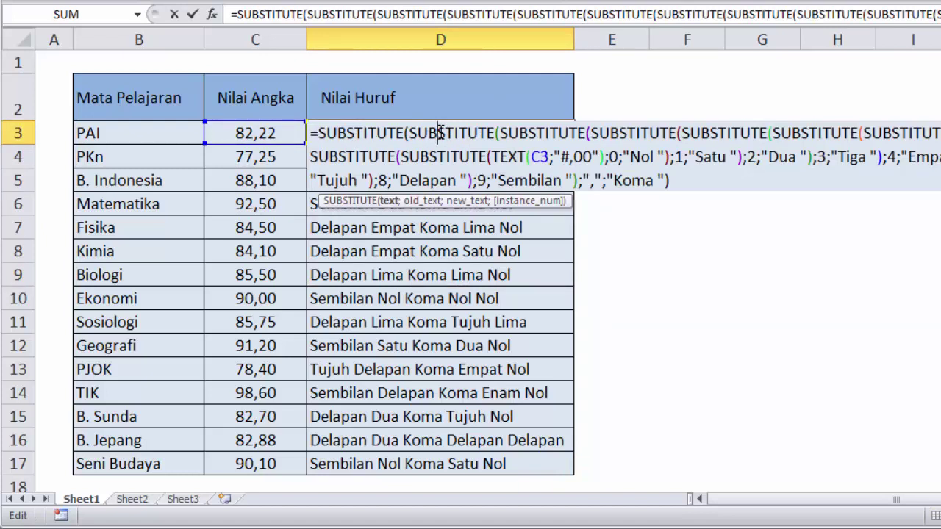
key("Return")
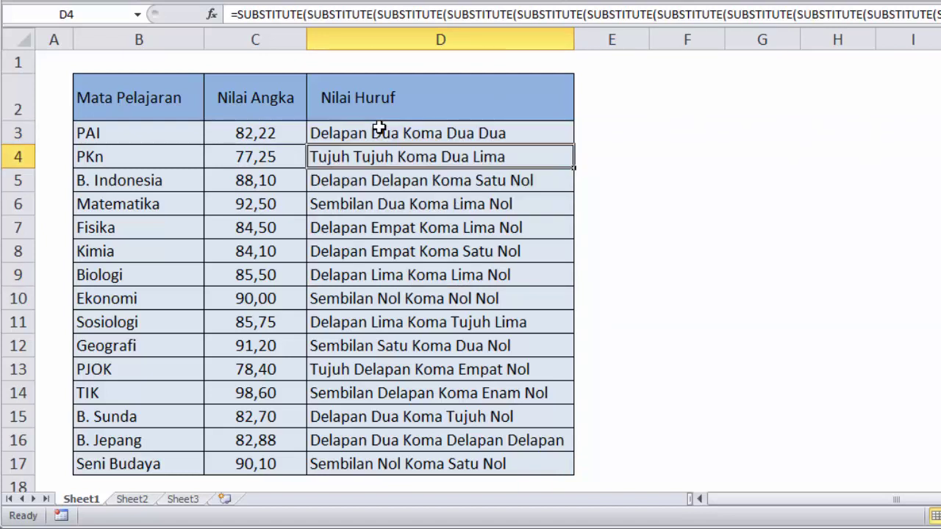
left_click(380, 127)
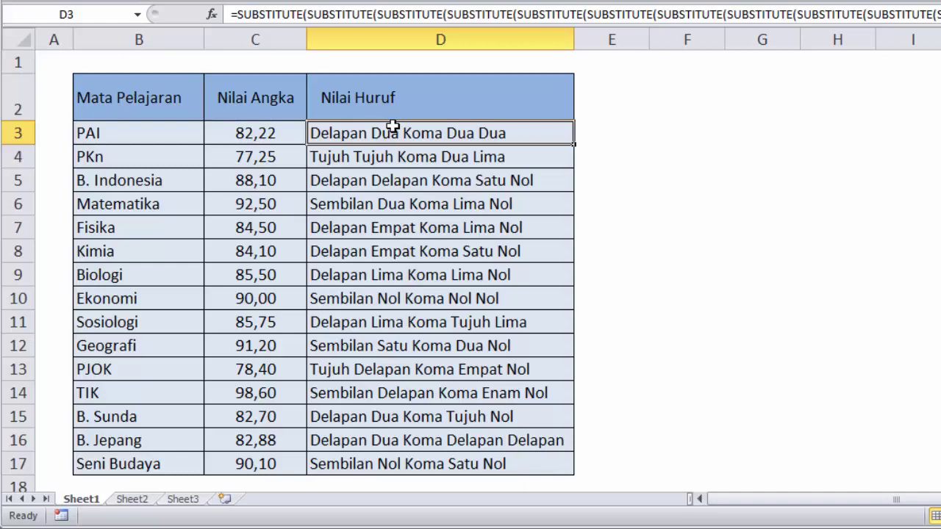
left_click(594, 149)
scroll(510, 213, "down", 5)
Step: Search YouTube for excel-id
scroll(504, 214, "up", 5)
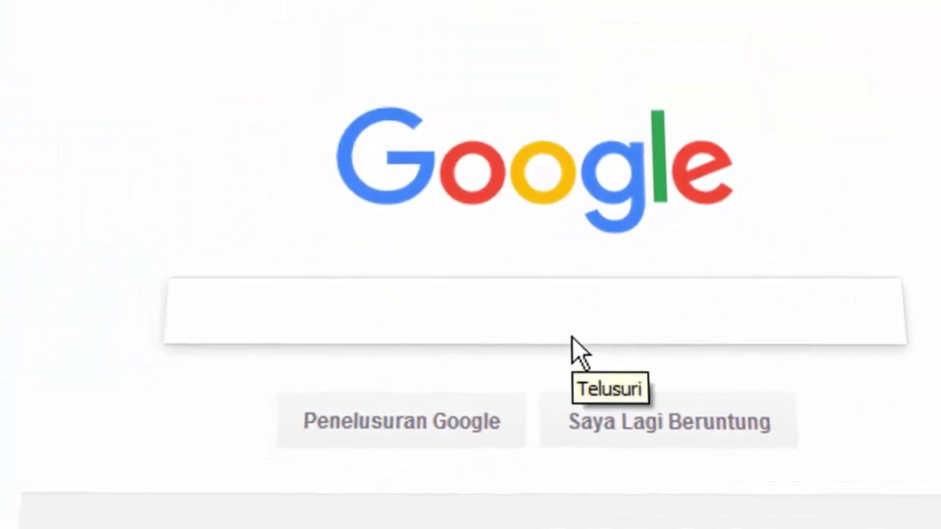
type("excel-id")
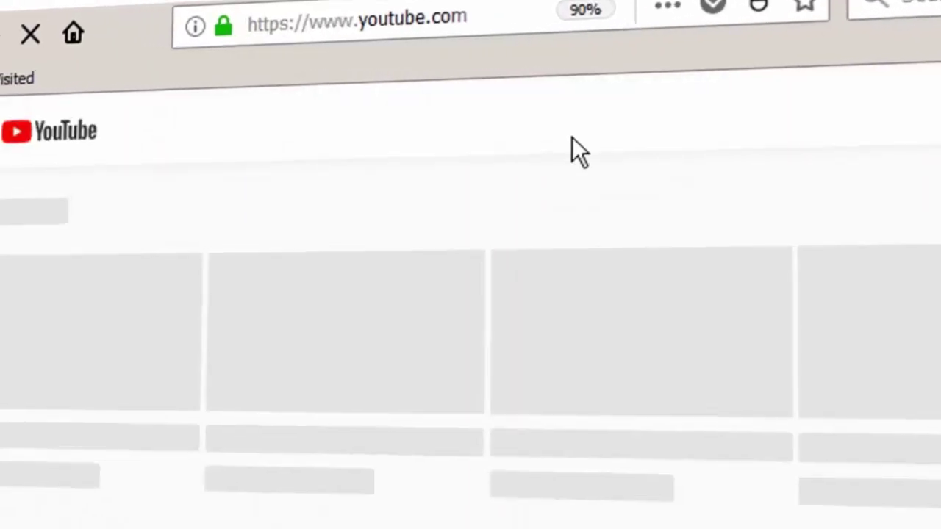
type("excel-id")
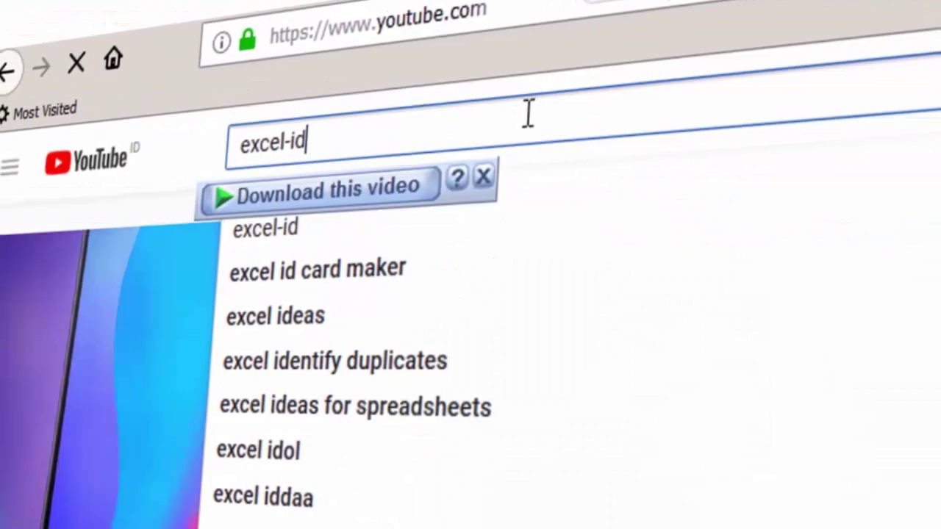
key("Return")
Step: Open the Excel-ID channel page and scroll through its content
left_click(304, 337)
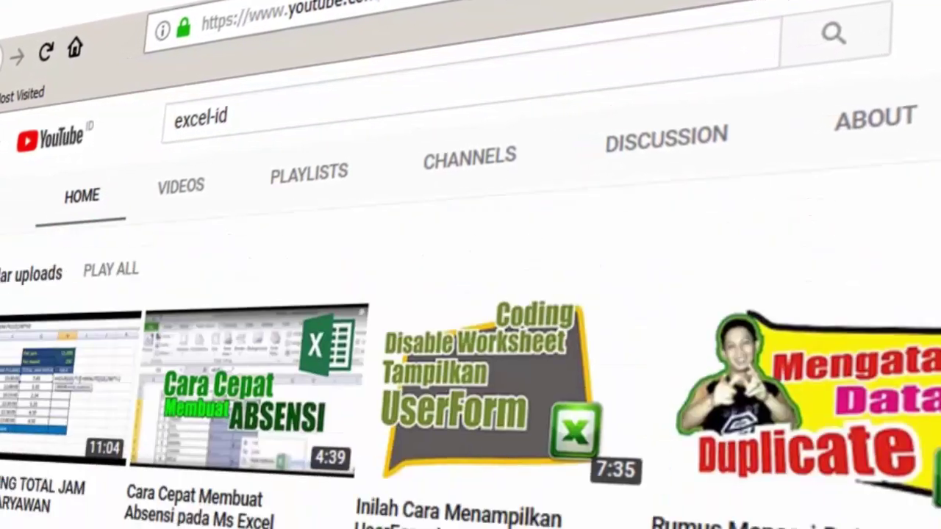
scroll(196, 181, "down", 5)
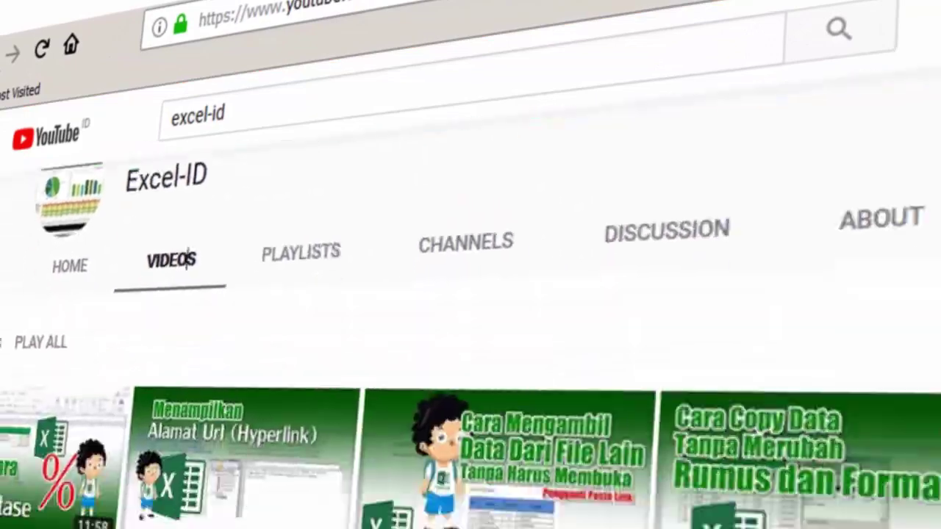
scroll(196, 181, "down", 5)
scroll(196, 181, "down", 5)
scroll(197, 181, "down", 5)
scroll(197, 181, "down", 5)
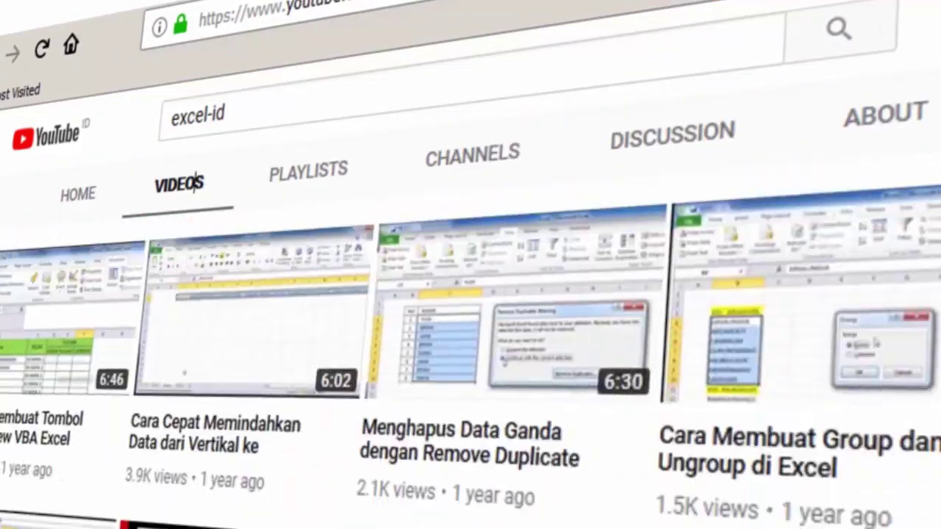
scroll(196, 181, "down", 5)
scroll(197, 181, "down", 5)
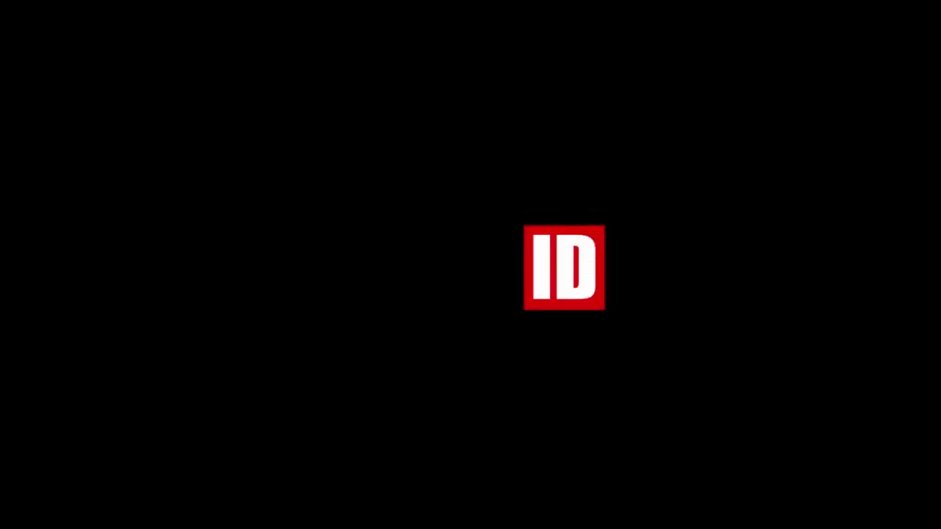